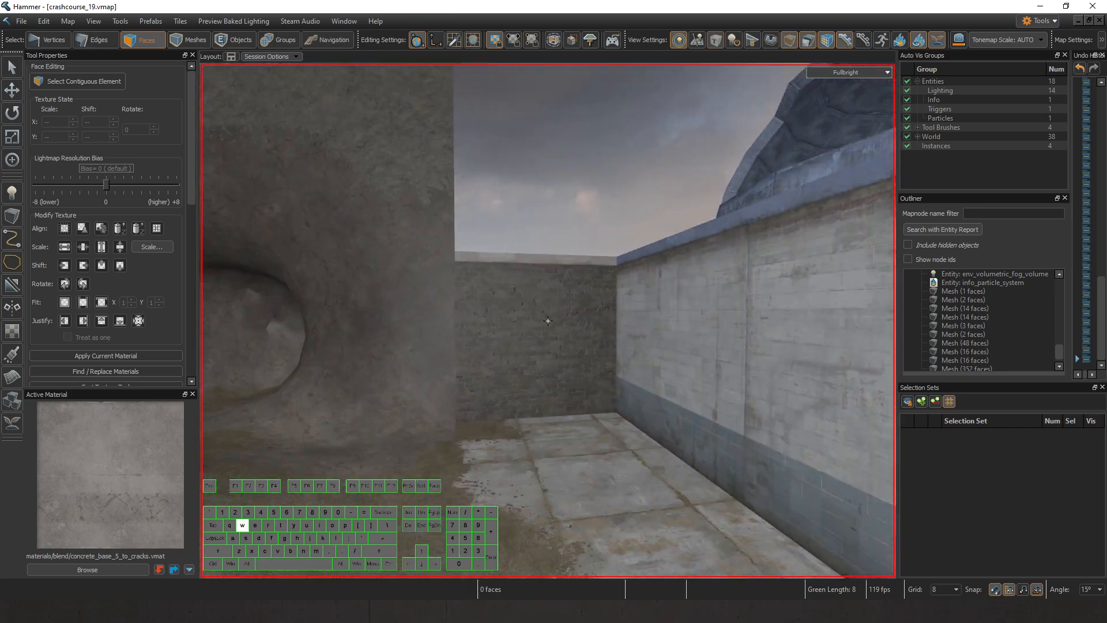
Isolate the brick end wall and its concrete top trim by hiding all unselected geometry
key("w")
right_click_drag(495, 257, 547, 321)
key("s")
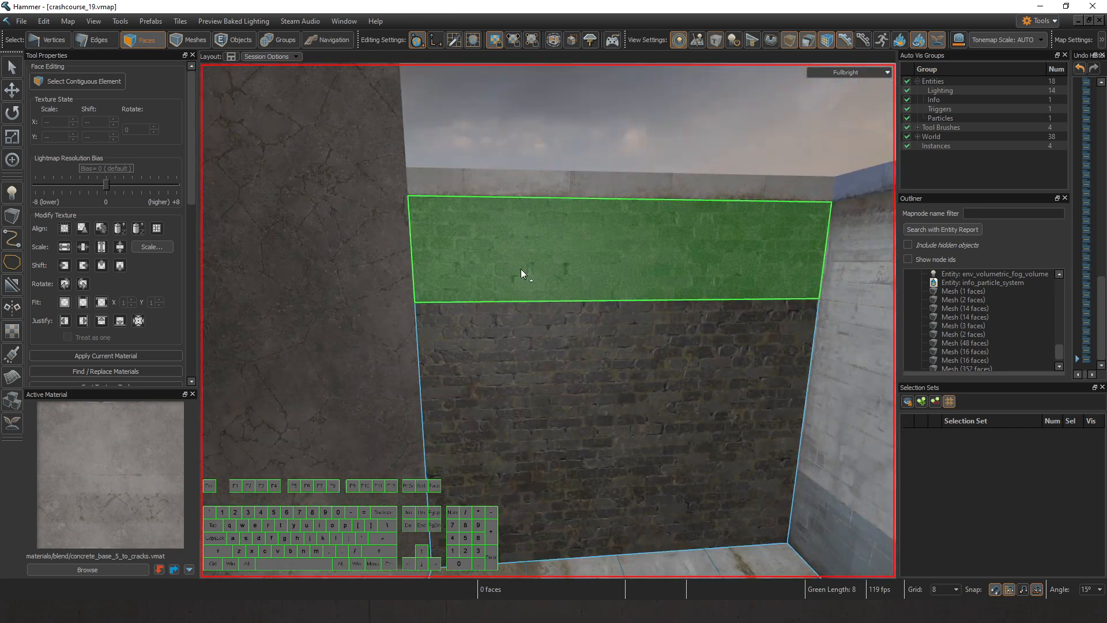
right_click_drag(581, 266, 547, 321)
right_click_drag(661, 229, 537, 296)
key("w")
key("w")
key("s")
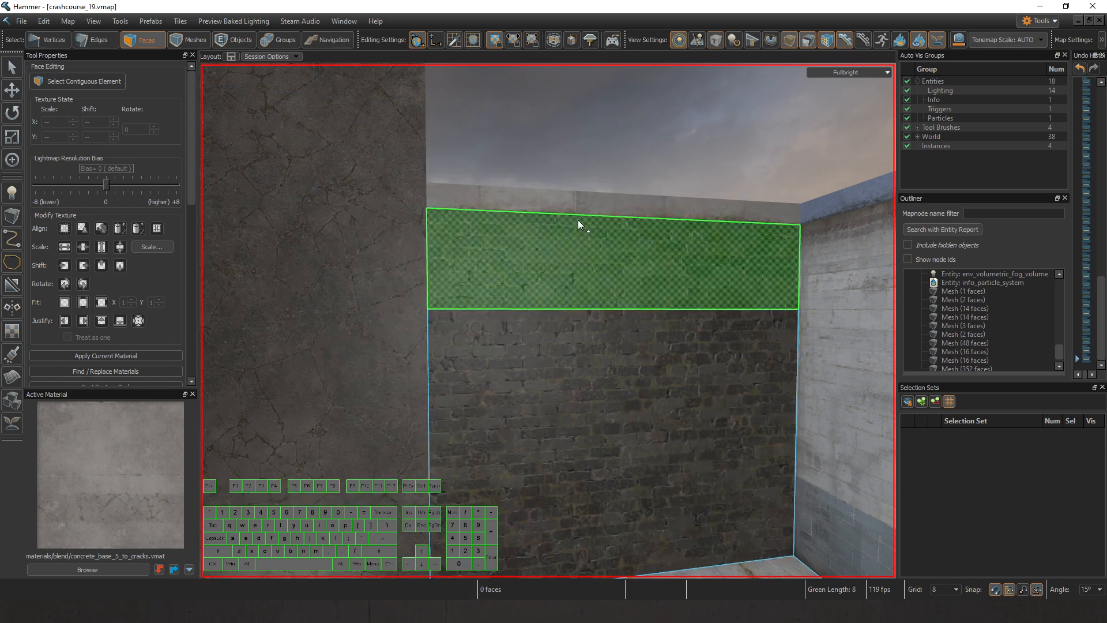
double_click(577, 209)
key("alt")
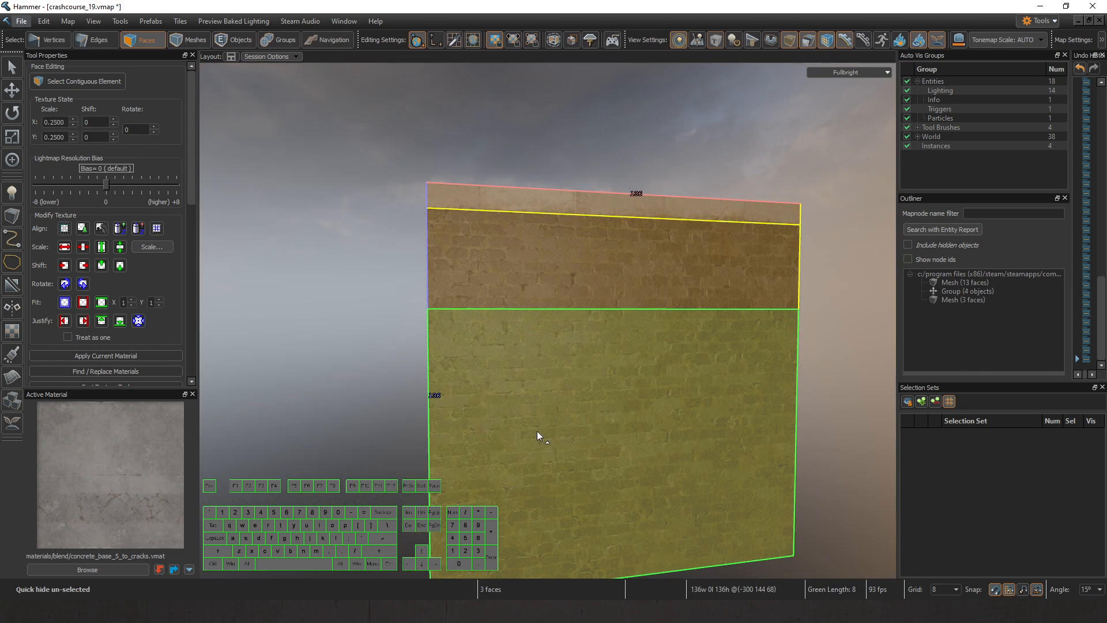
Extract the concrete trim, the upper brick face and the lower brick face into separate meshes
left_click(456, 326)
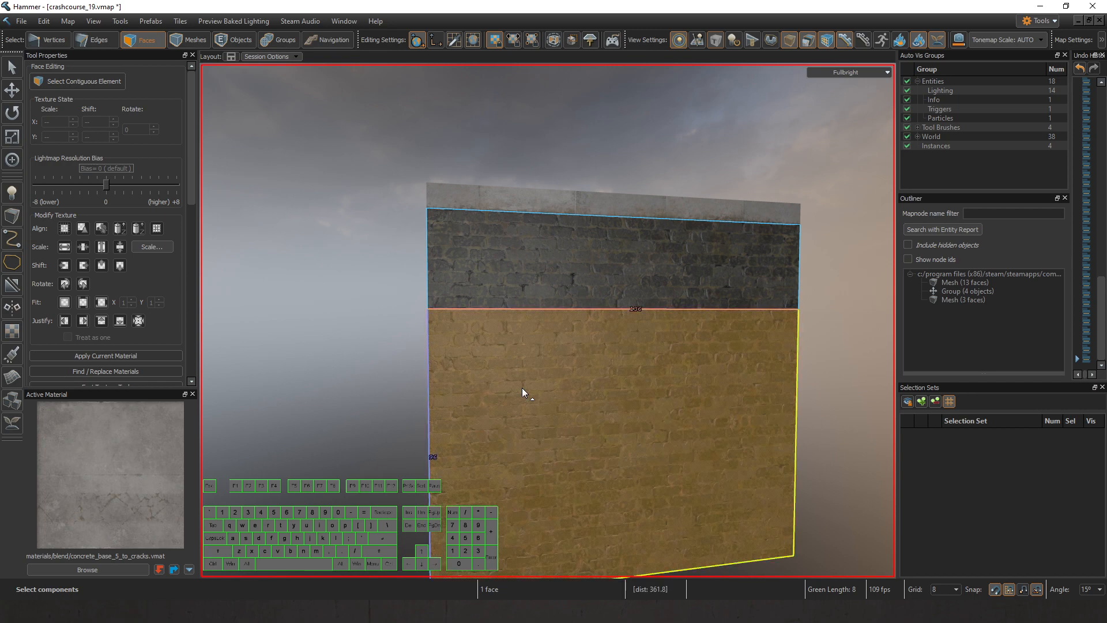
left_click(540, 191)
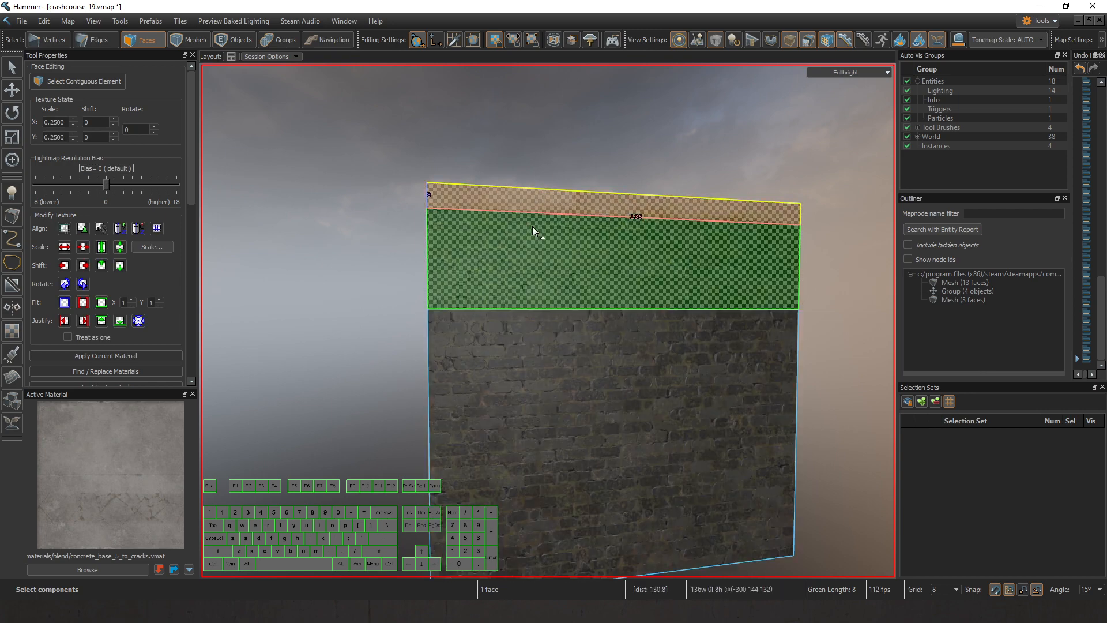
key("alt+n")
left_click(533, 258)
key("alt+n")
left_click(533, 355)
key("alt+n")
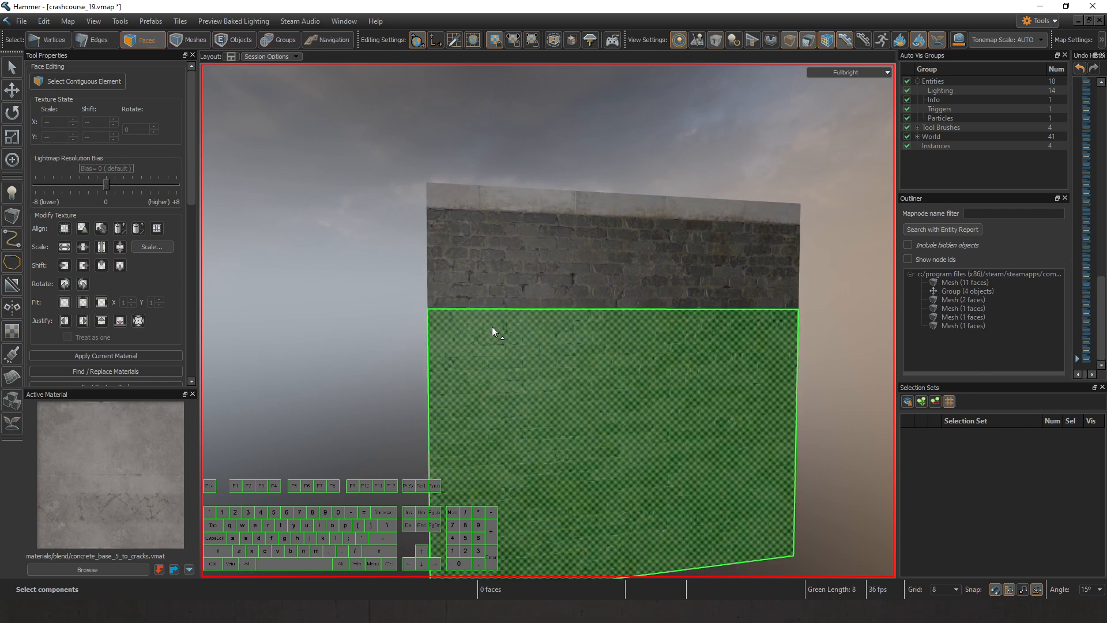
key("Escape")
Hide the concrete trim face that runs along the top of the brick wall
key("2")
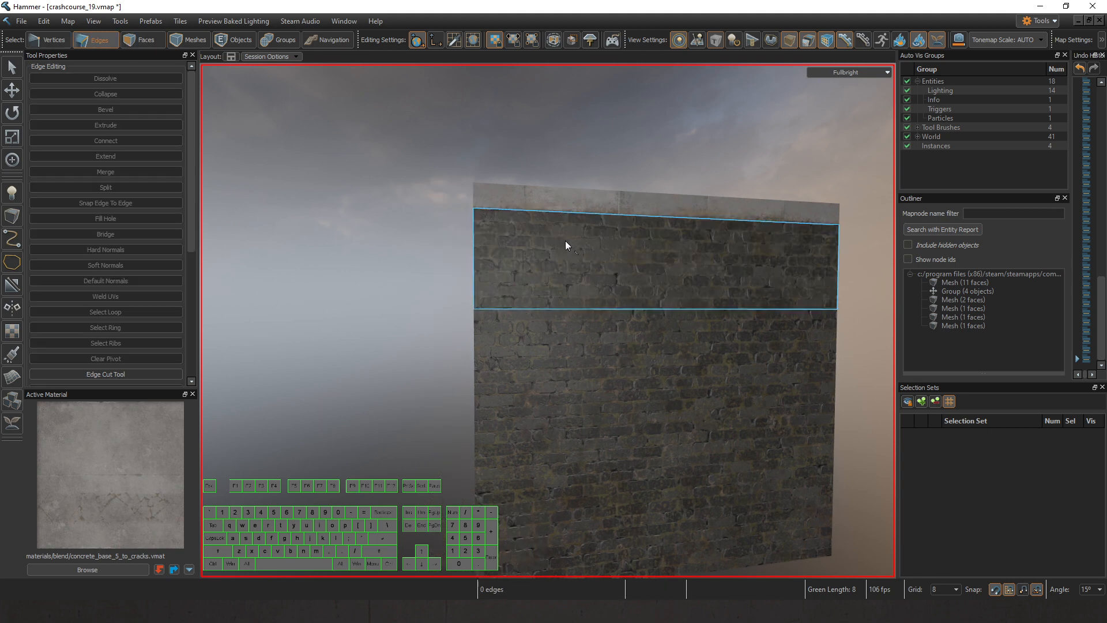
left_click(475, 199)
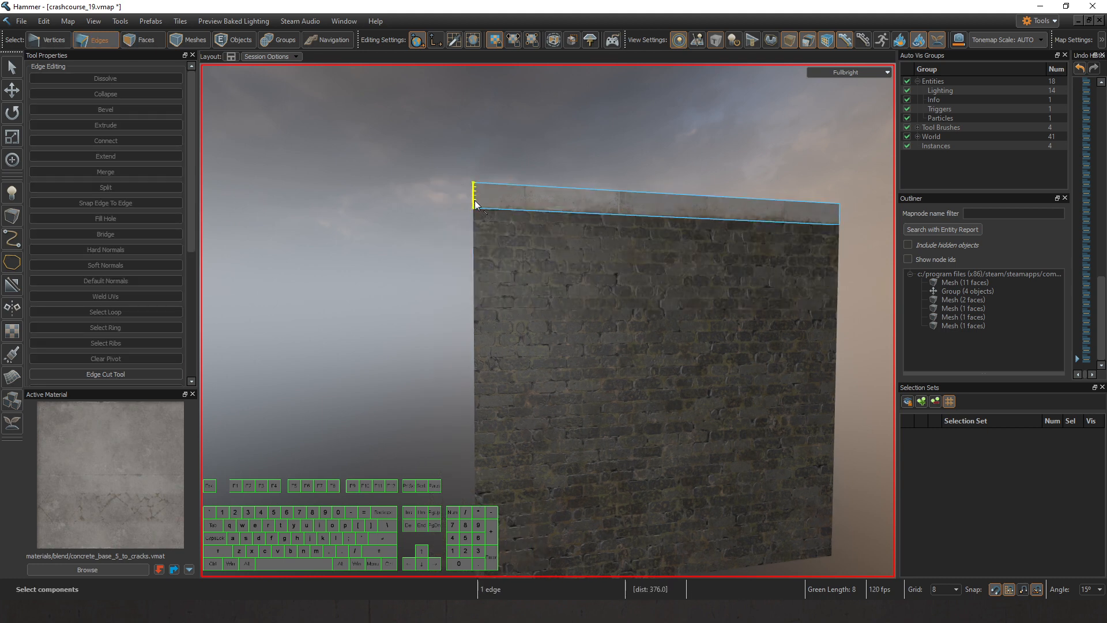
key("3")
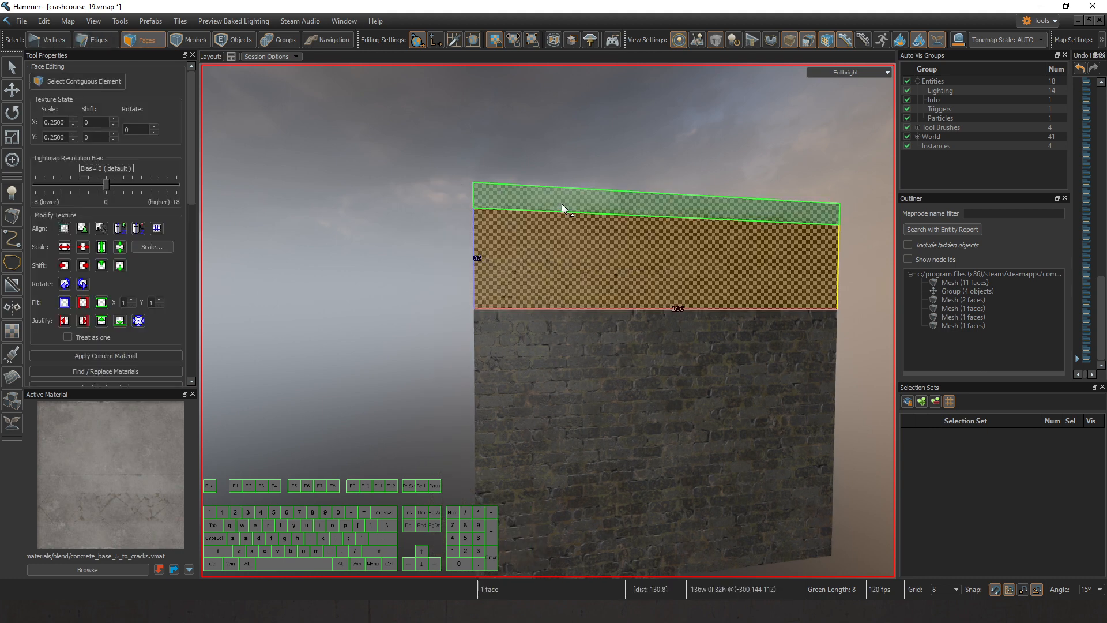
left_click(561, 206)
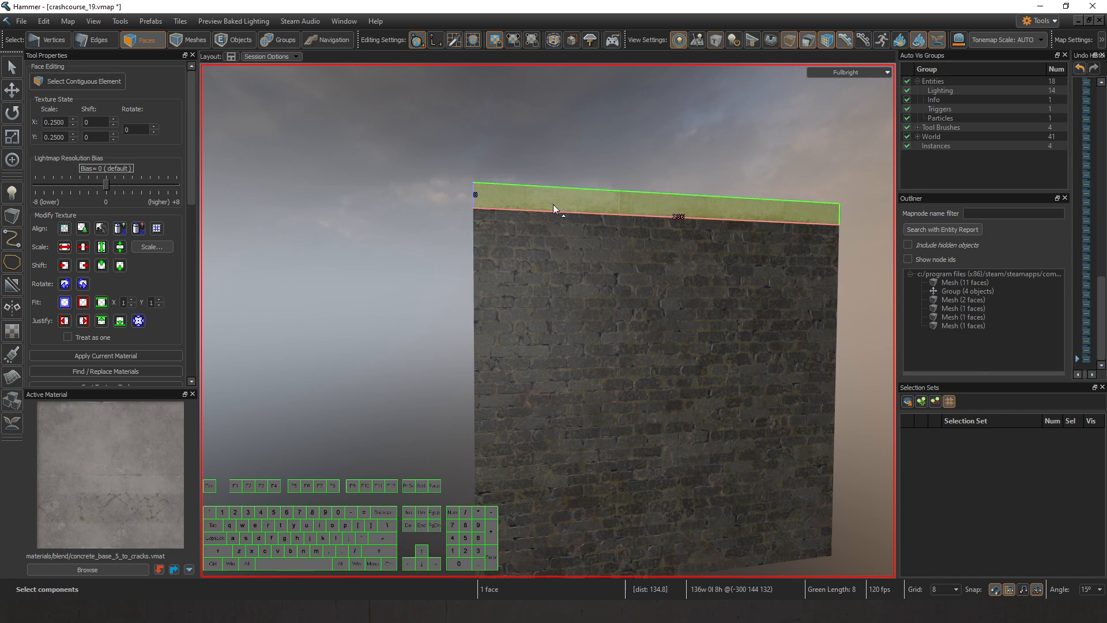
key("h")
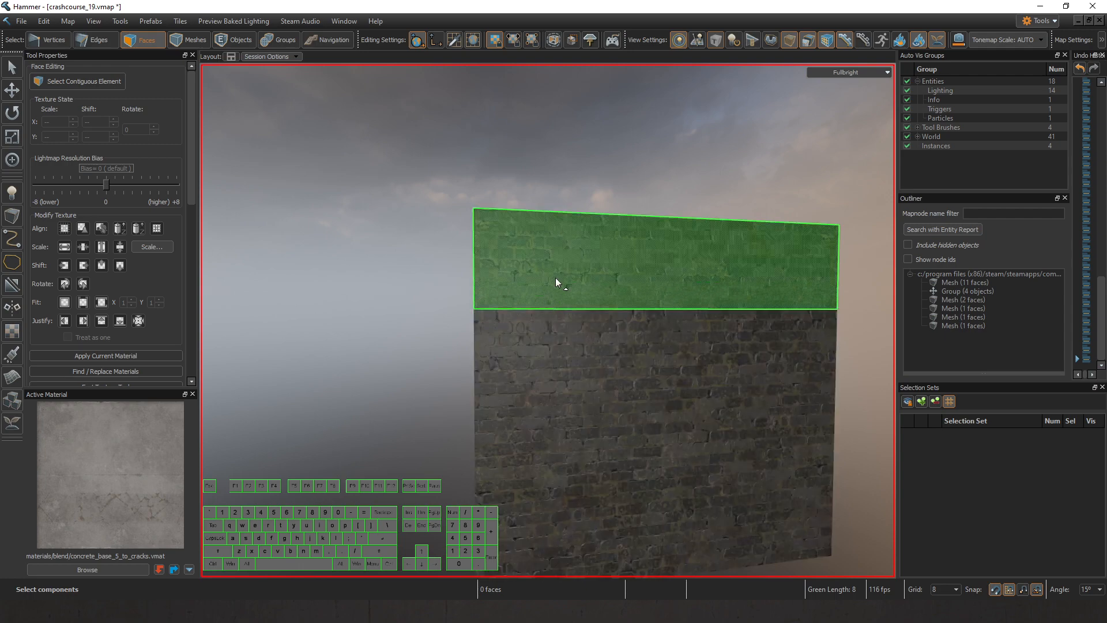
Merge the coincident edges where the upper and lower brick faces meet
left_click(555, 275)
left_click(562, 307, "ctrl")
scroll(391, 292, "down", 3)
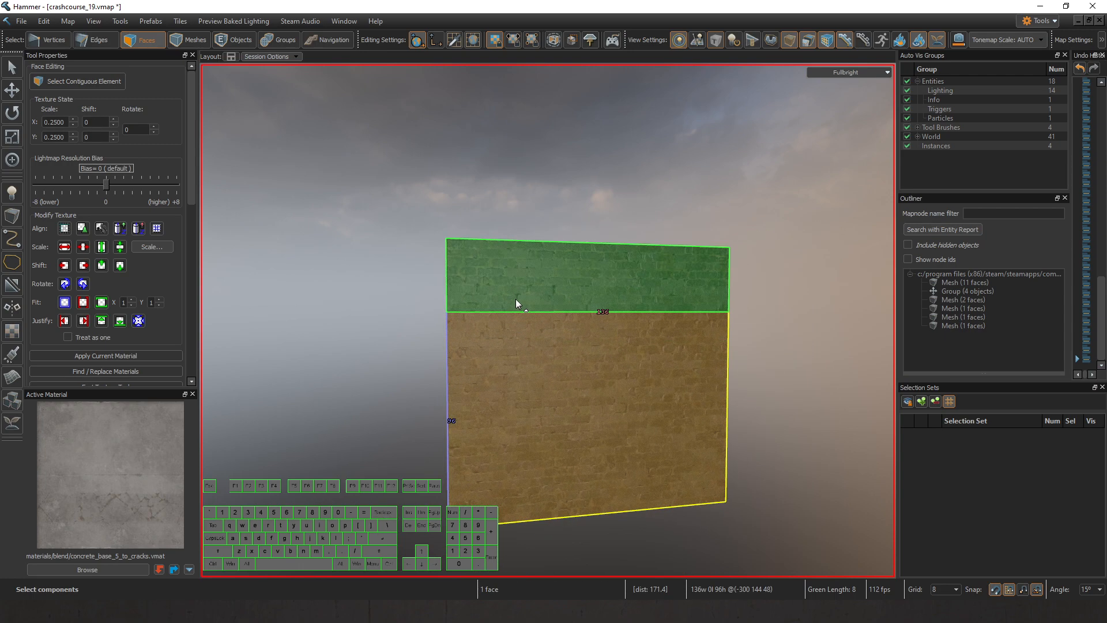
key("2")
left_click(543, 307)
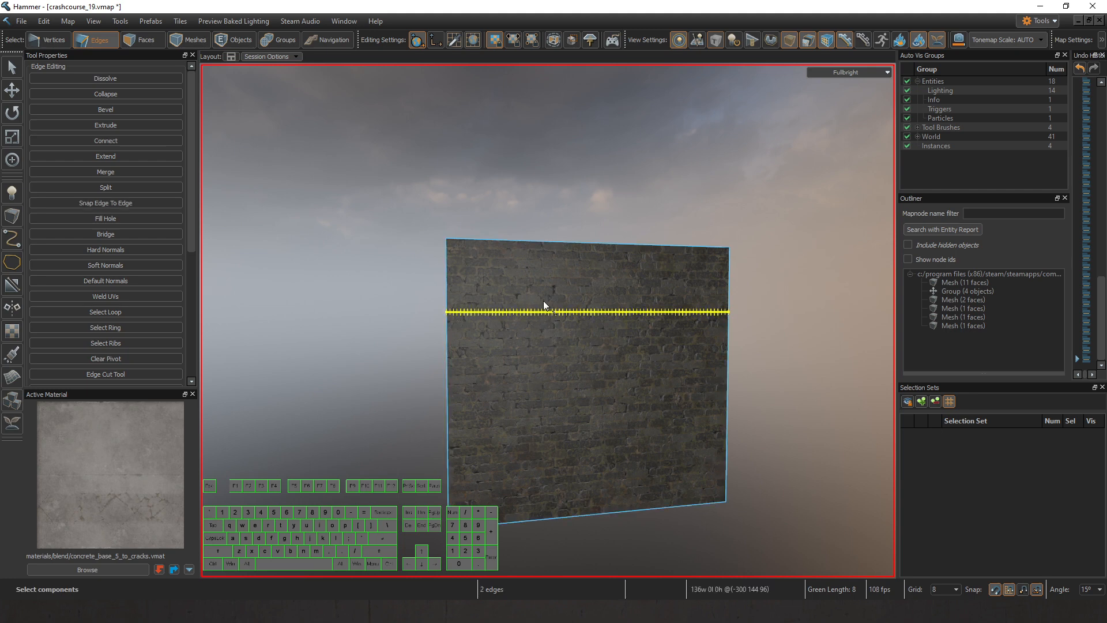
key("w")
key("m")
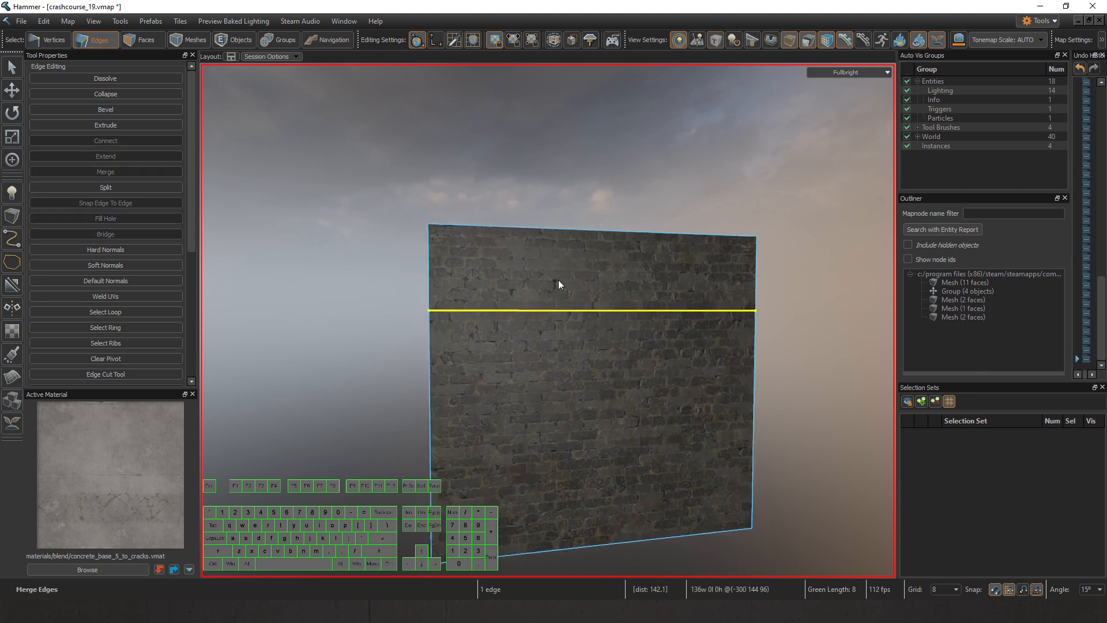
Combine the upper and lower brick faces into a single wall face
key("3")
left_click(558, 279)
left_click(571, 340, "ctrl")
key("m")
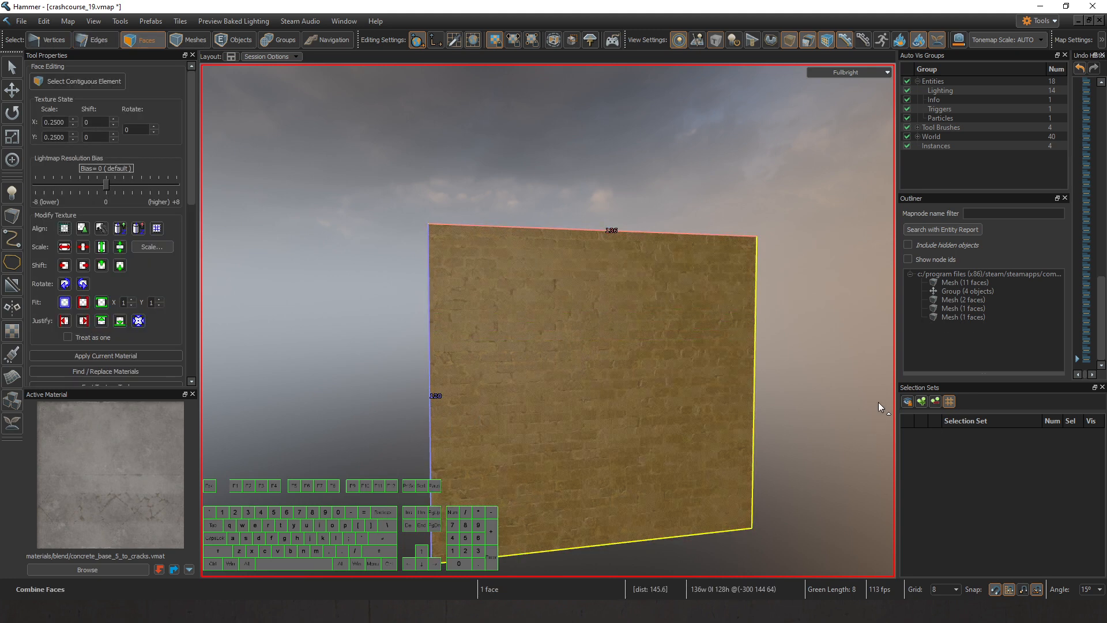
left_click(843, 391)
left_click(588, 320)
key("2")
left_click(599, 230)
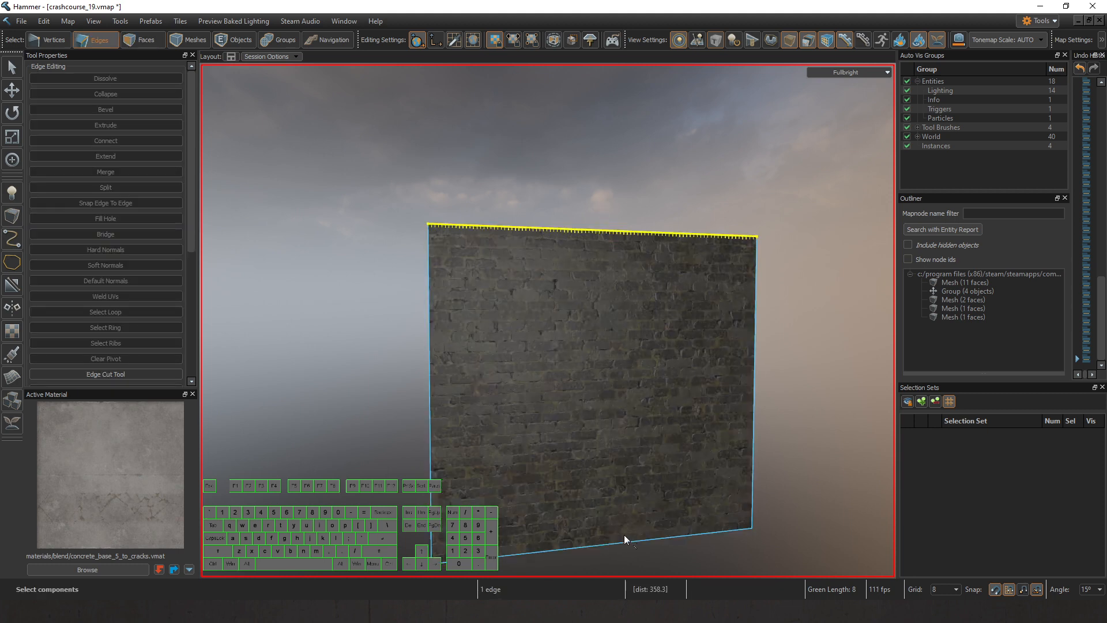
left_click(624, 535, "ctrl")
key("s")
left_click(307, 330)
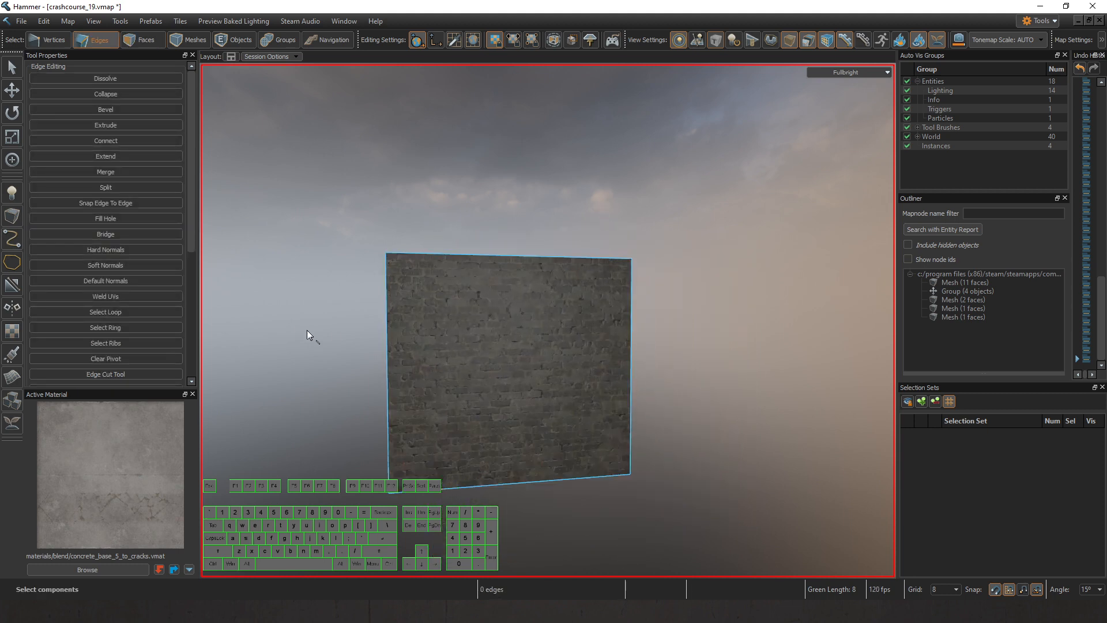
Connect the brick wall's two vertical side edges to add a horizontal edge across its middle
left_click(631, 361)
key("a")
left_click(461, 357)
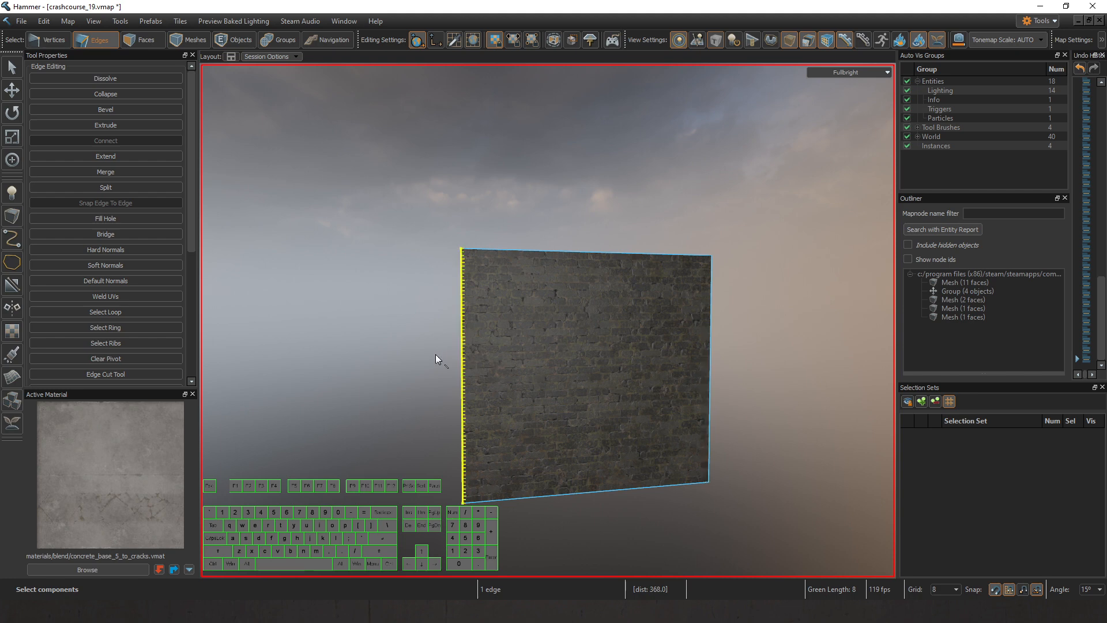
left_click(715, 359, "ctrl")
key("w")
key("alt+c")
left_click(381, 309)
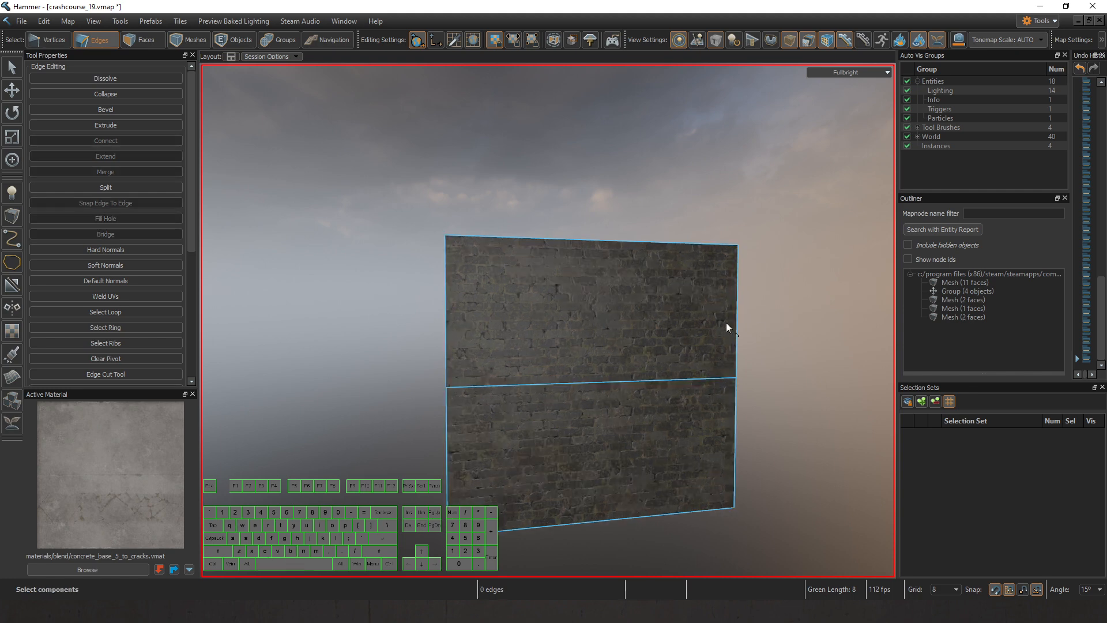
Halve the wall's upper half and the resulting topmost strip by connecting their vertical side edges
left_click(736, 322)
left_click(446, 311, "ctrl")
key("alt+c")
left_click(445, 285)
left_click(733, 282, "ctrl")
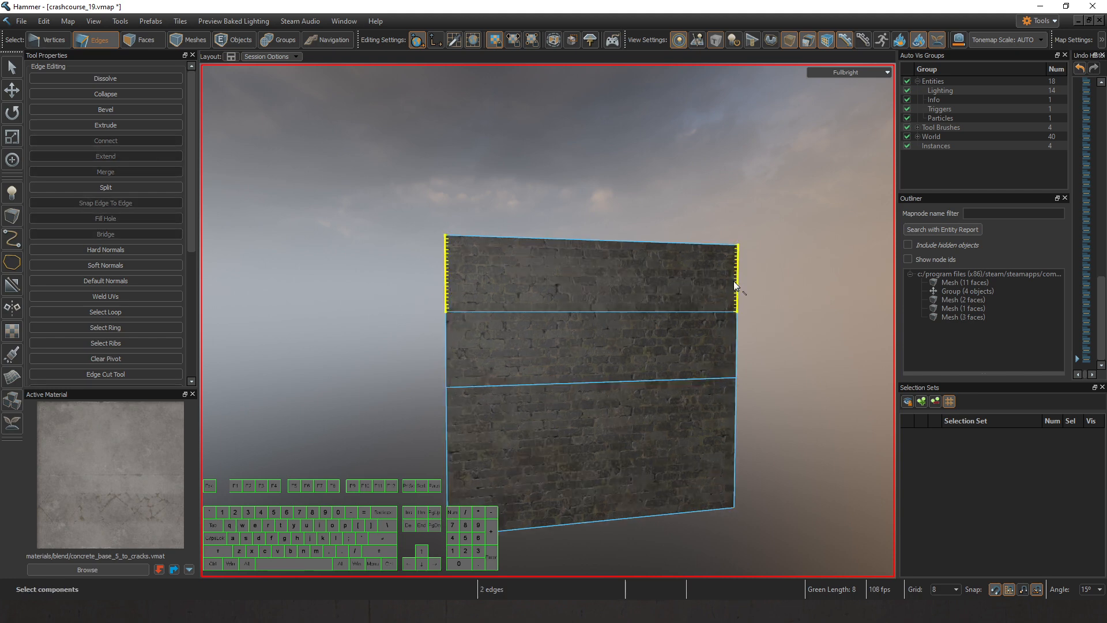
key("alt+c")
key("w")
key("Escape")
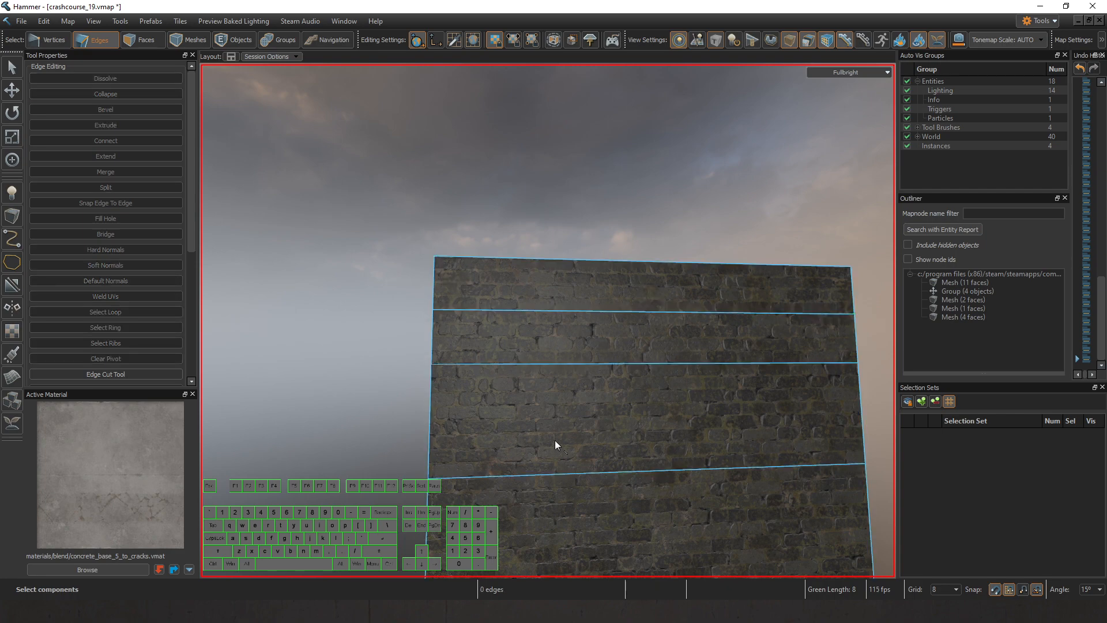
Inspect the horizontal edges and the brick texture across the wall's four faces up close
key("w")
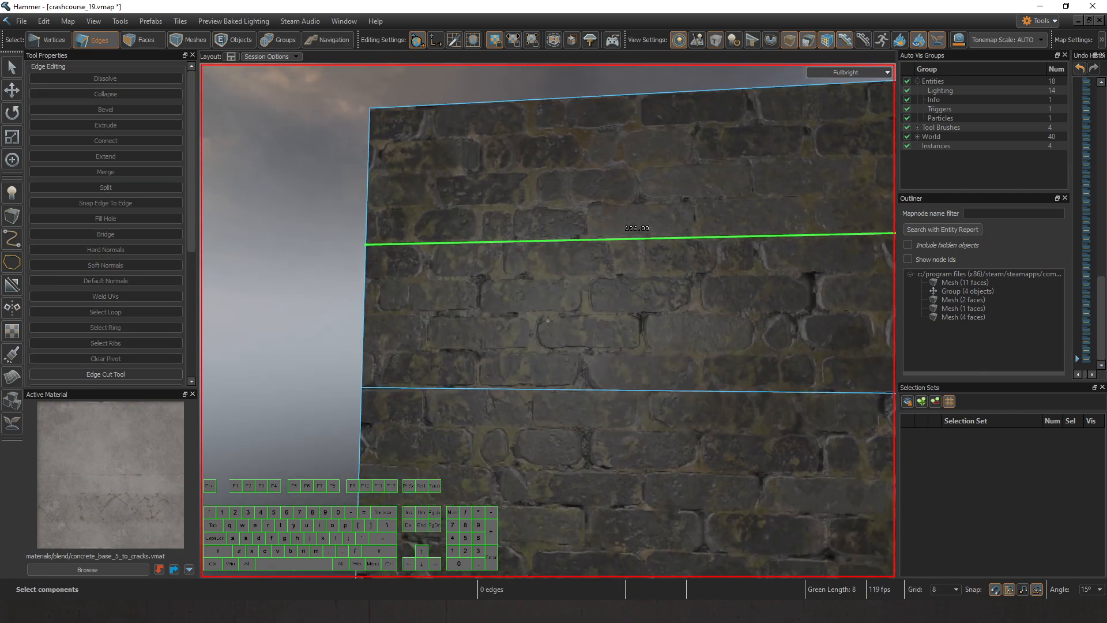
key("s")
right_click_drag(548, 321, 548, 321)
key("w")
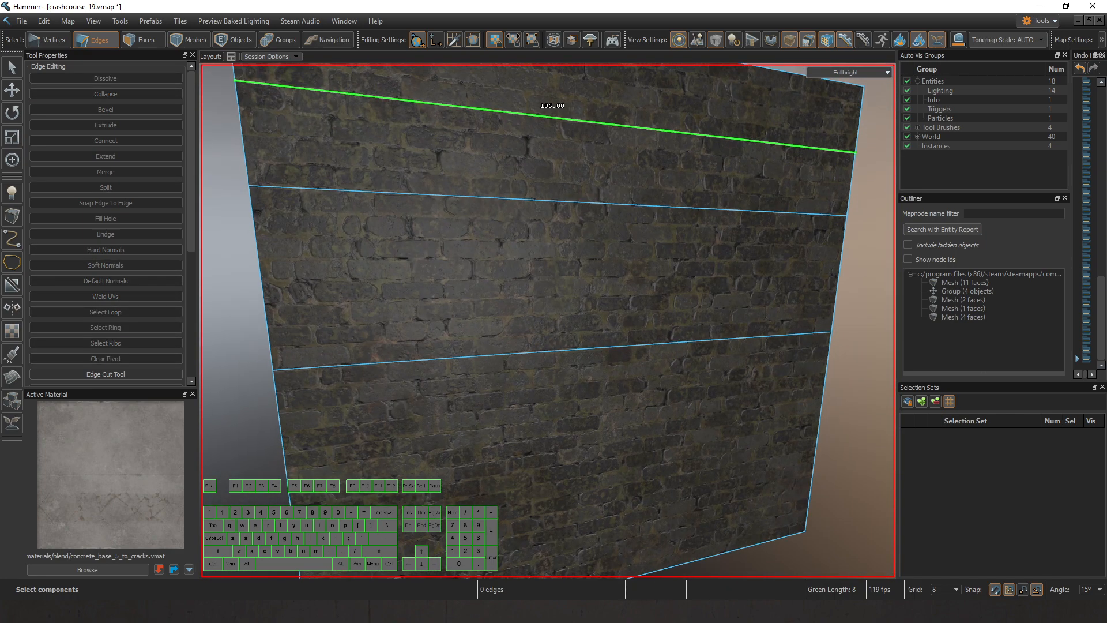
right_click_drag(556, 364, 548, 321)
key("s")
key("3")
left_click_drag(519, 214, 522, 404)
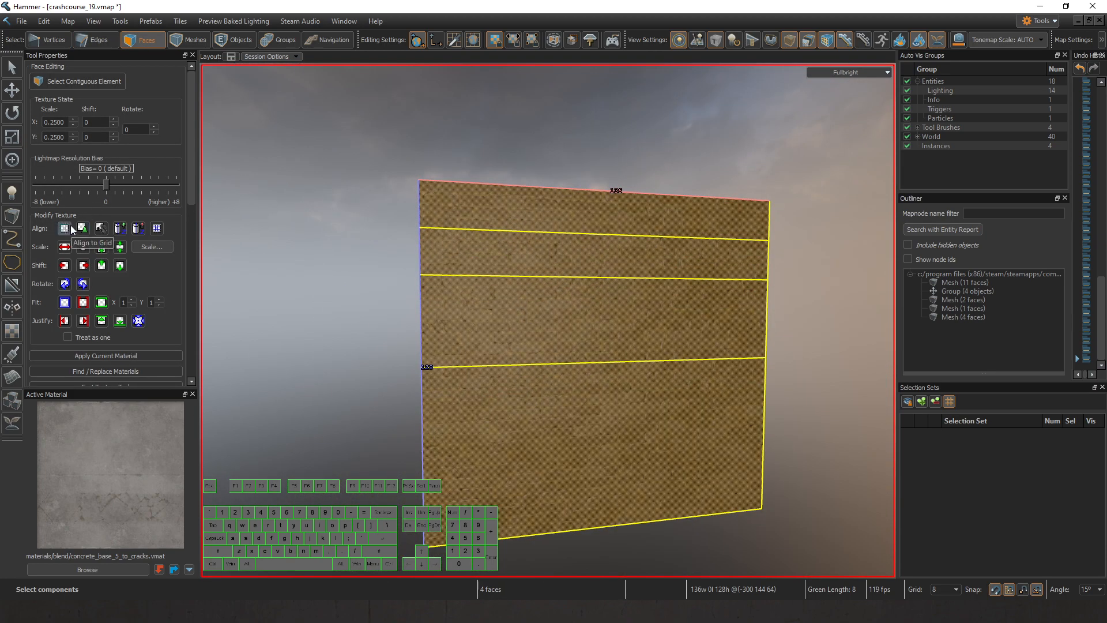
left_click(311, 211)
key("2")
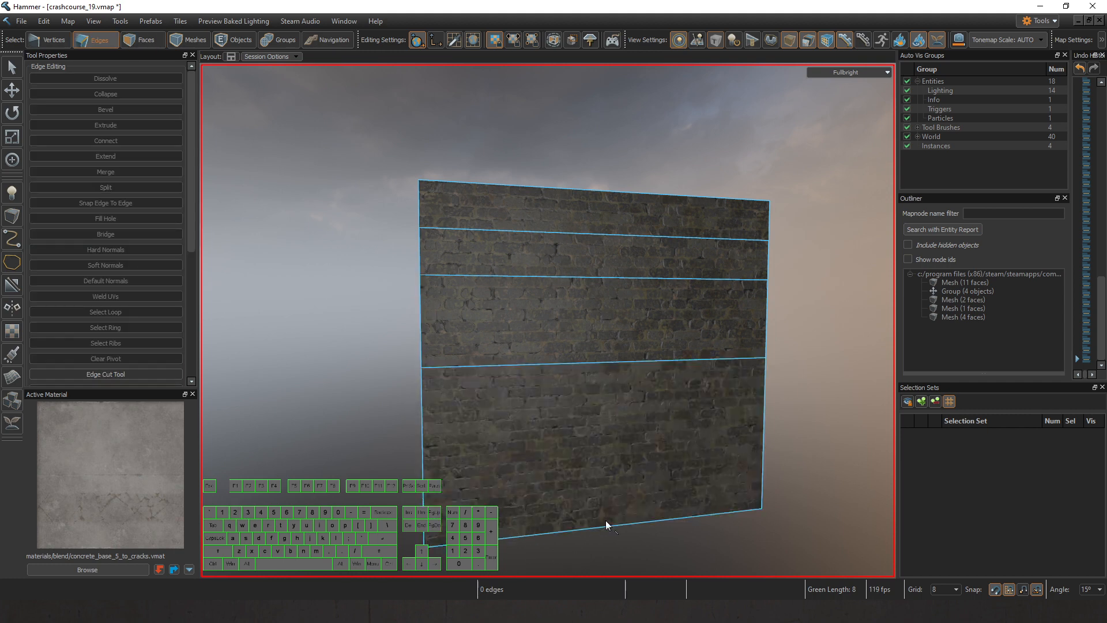
key("w")
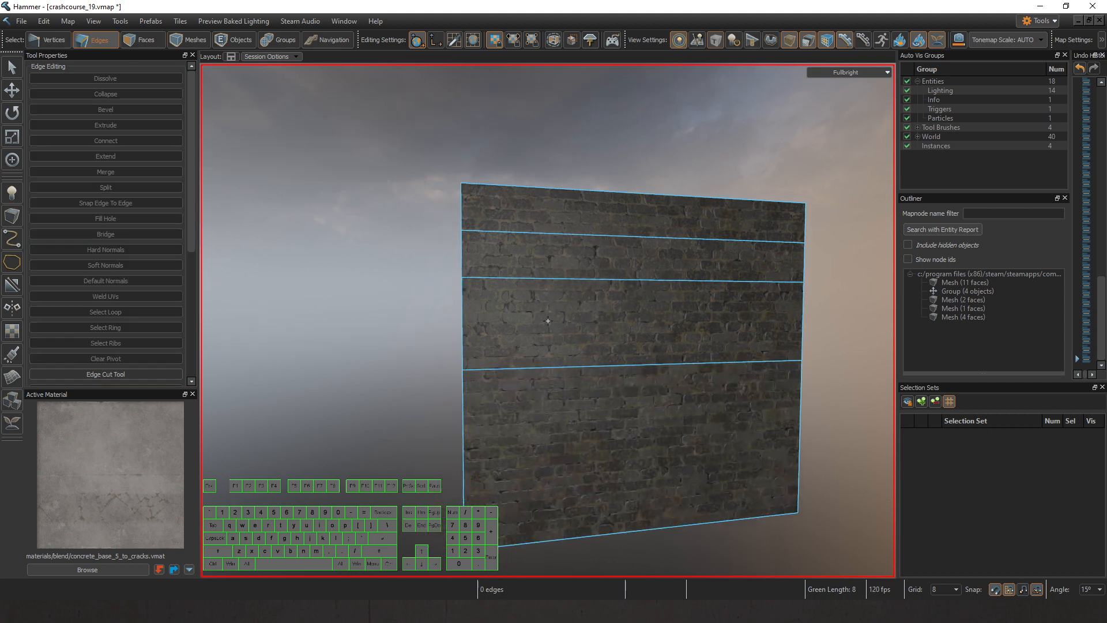
key("s")
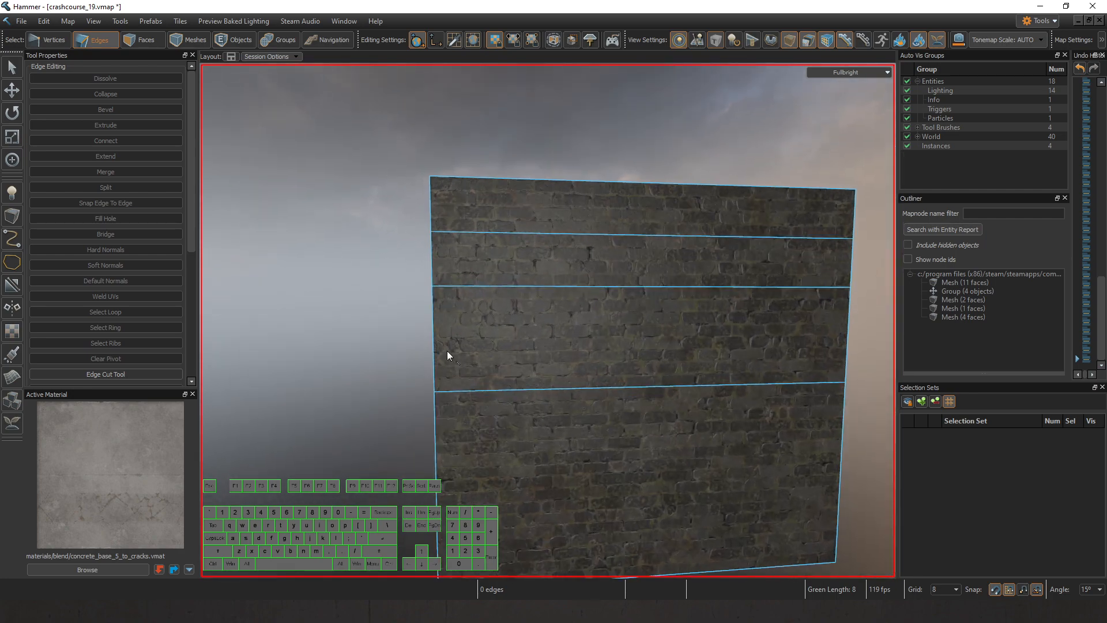
scroll(452, 343, "up", 1)
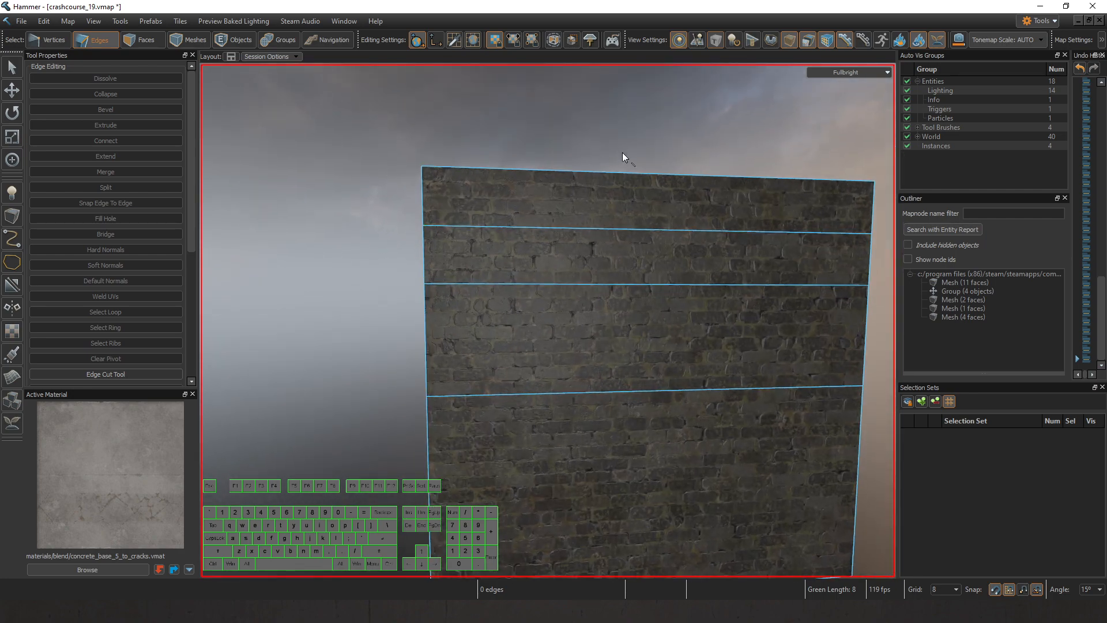
Halve the strip just above the wall's middle by connecting its two vertical side edges
scroll(621, 152, "down", 3)
left_click(802, 412)
left_click(479, 406, "ctrl")
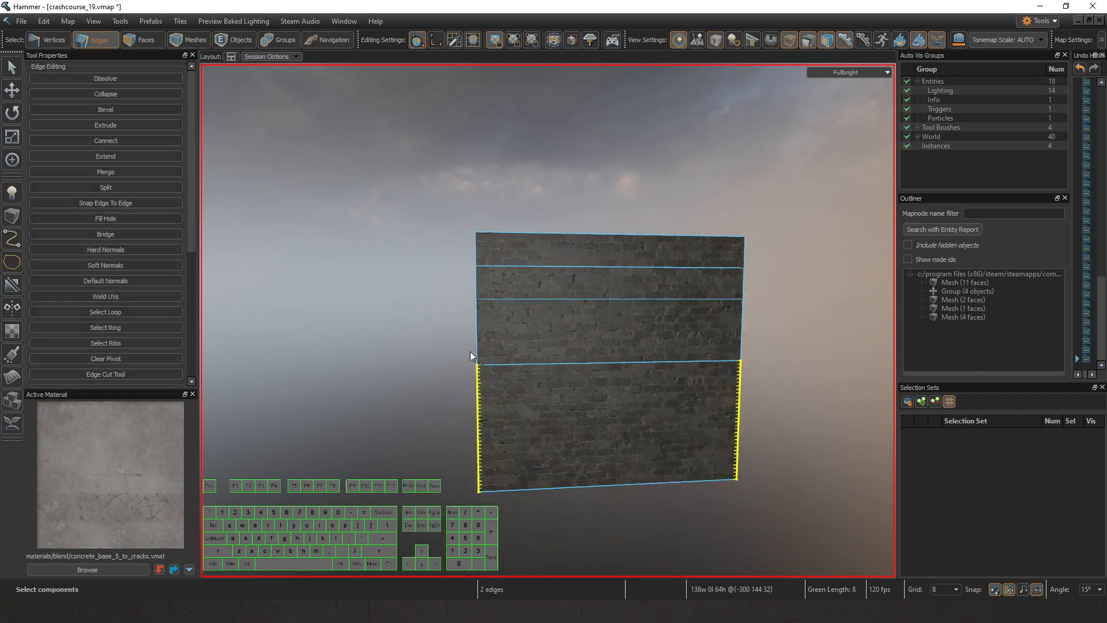
scroll(464, 345, "up", 1)
left_click(445, 323)
left_click(459, 323)
left_click(786, 320, "ctrl")
key("v")
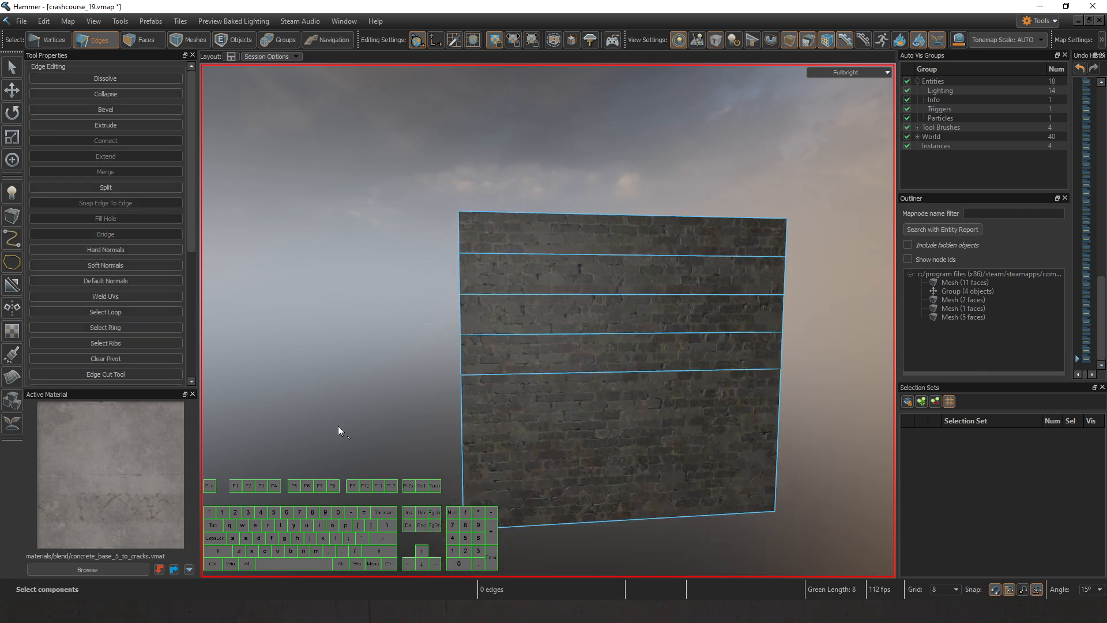
Subdivide the wall's lower half into four equal horizontal strips by repeatedly connecting opposite side edges
left_click(478, 434)
left_click(775, 428, "ctrl")
key("v")
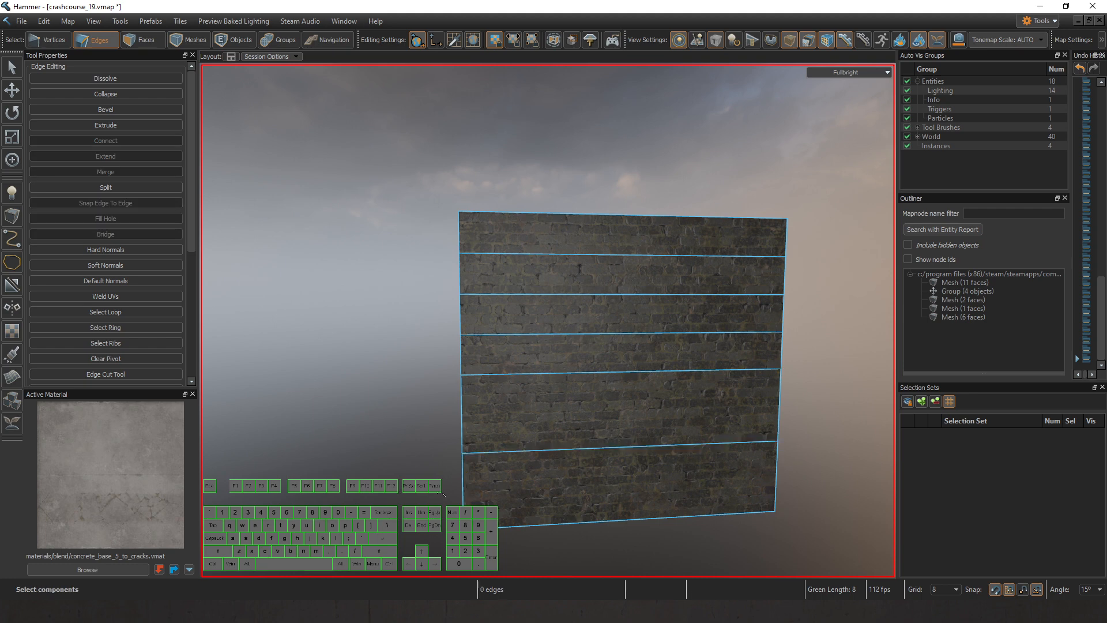
left_click(463, 478)
left_click(777, 478, "ctrl")
key("v")
left_click(462, 415)
left_click(778, 406, "ctrl")
key("v")
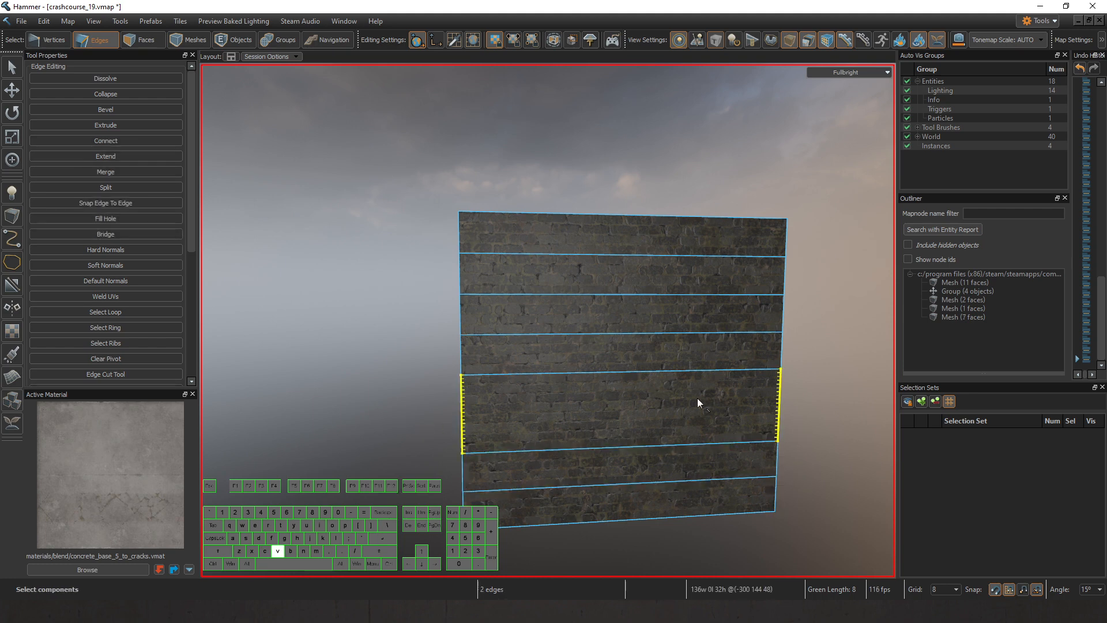
left_click(367, 399)
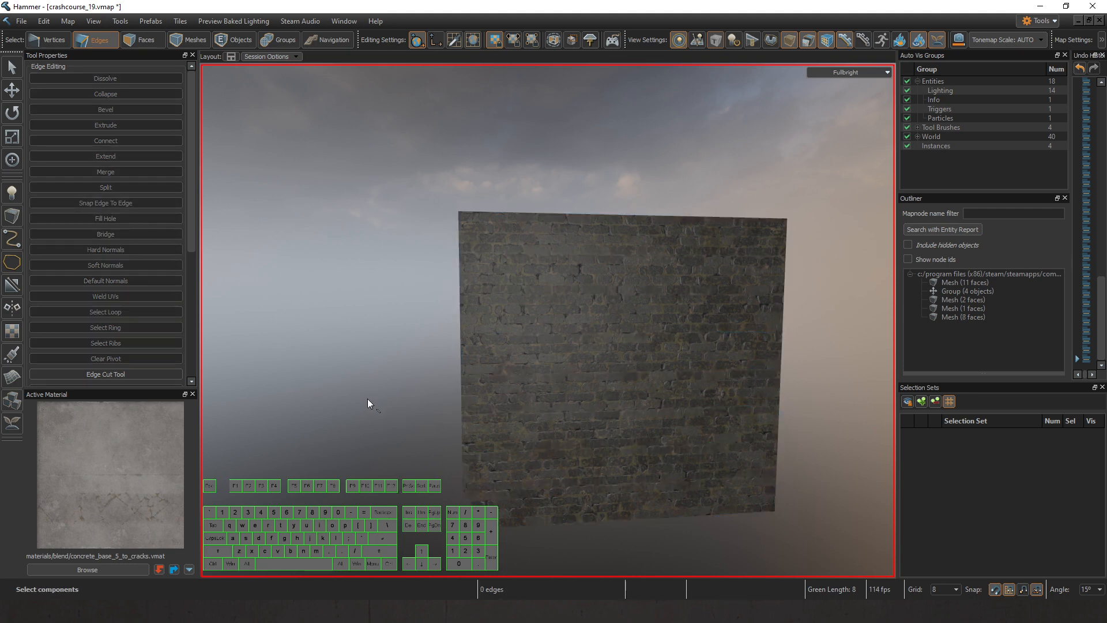
Add another horizontal edge through the strip directly below the wall's middle by connecting its side edges
left_click(779, 388)
left_click(460, 395, "ctrl")
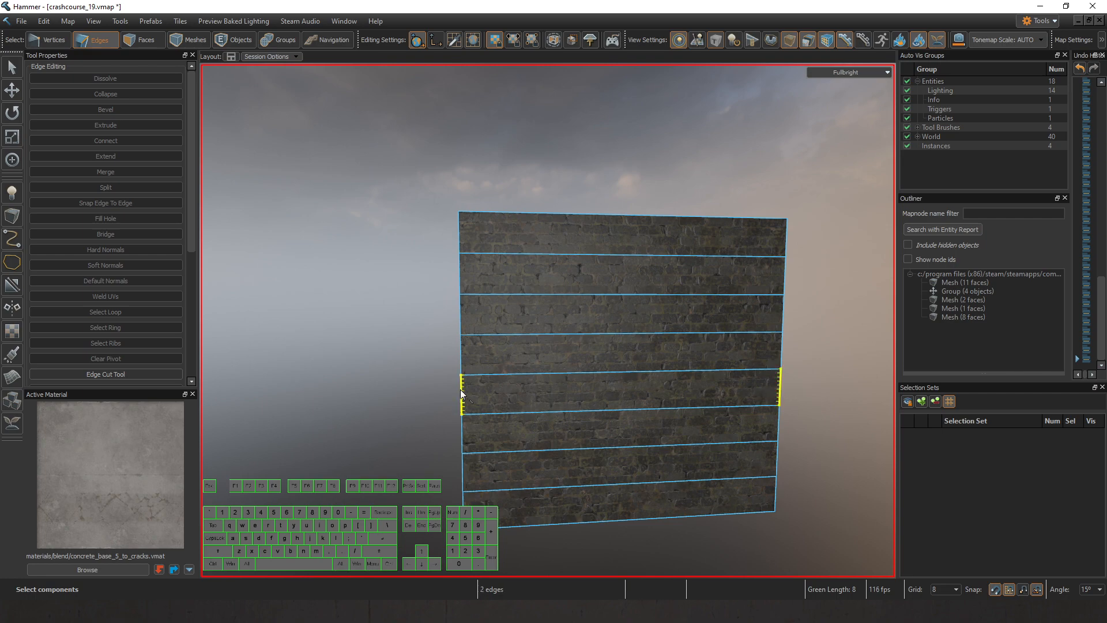
key("v")
left_click(399, 409)
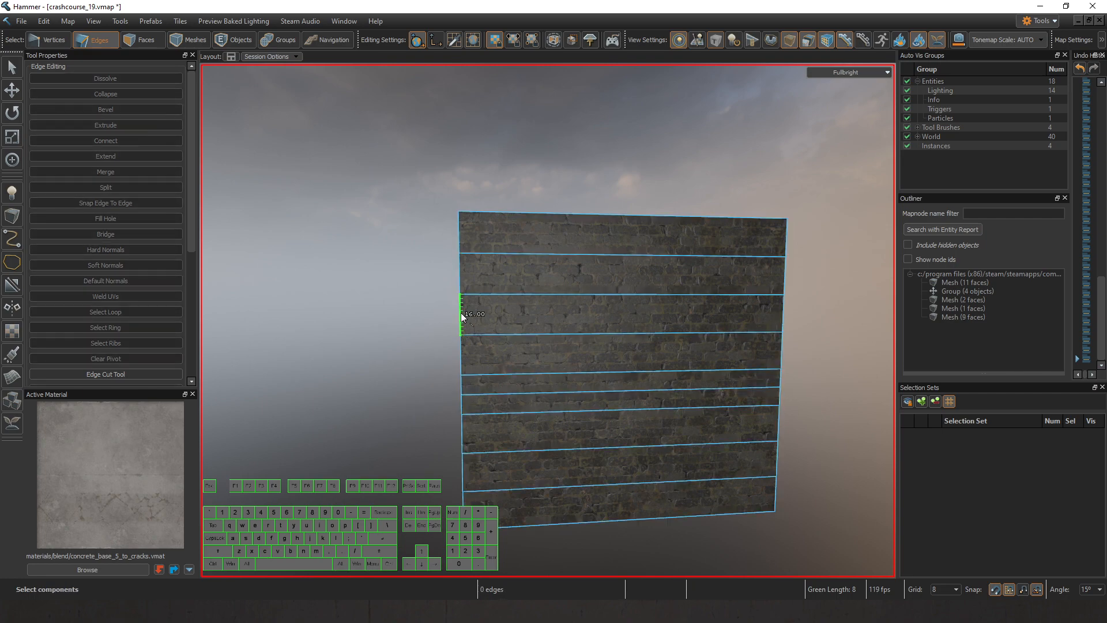
Halve the third strip from the wall's upper end by connecting its two vertical side edges
key("w")
right_click_drag(452, 313, 548, 321)
key("w")
key("s")
key("w")
key("s")
key("w")
key("3")
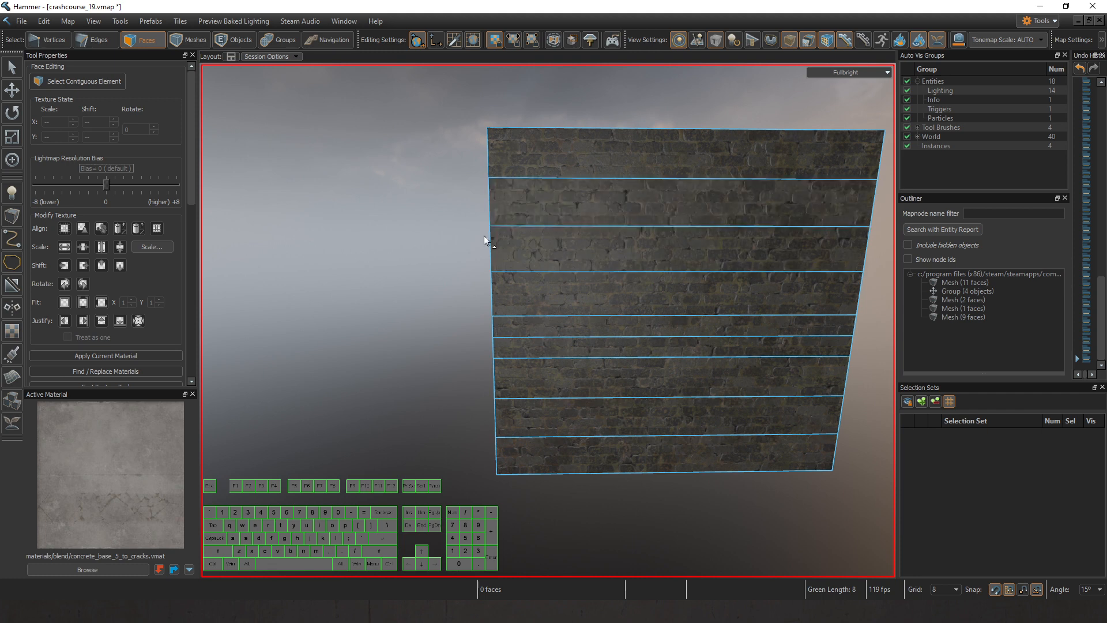
key("2")
left_click(491, 250)
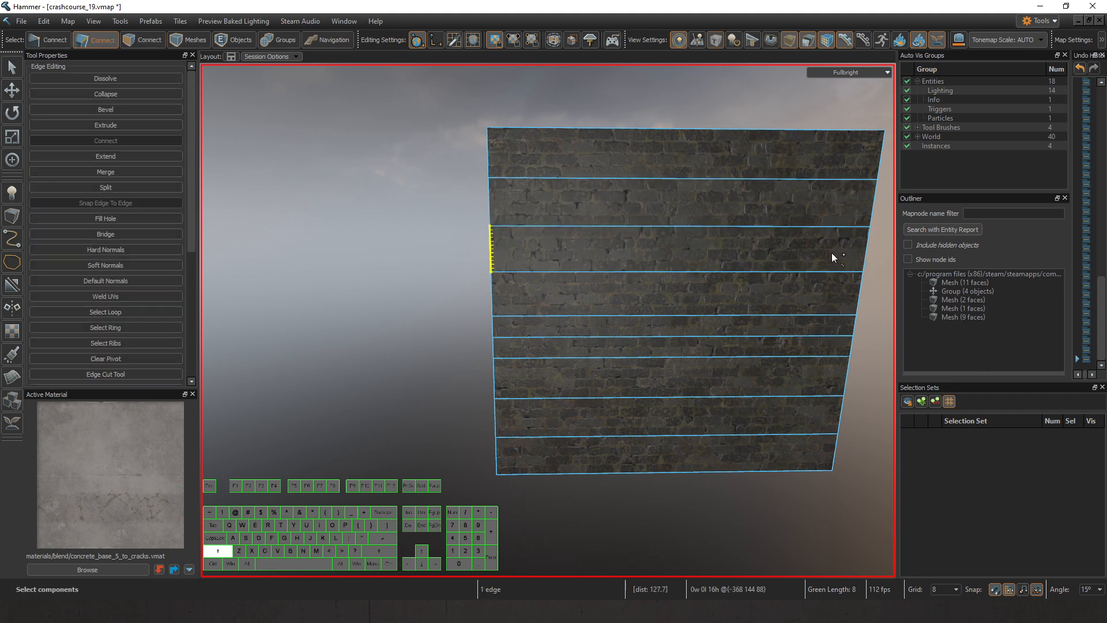
left_click(868, 249, "shift")
key("v")
Halve the wall's two uppermost strips by connecting the opposite side edges of each
left_click(490, 203, "shift")
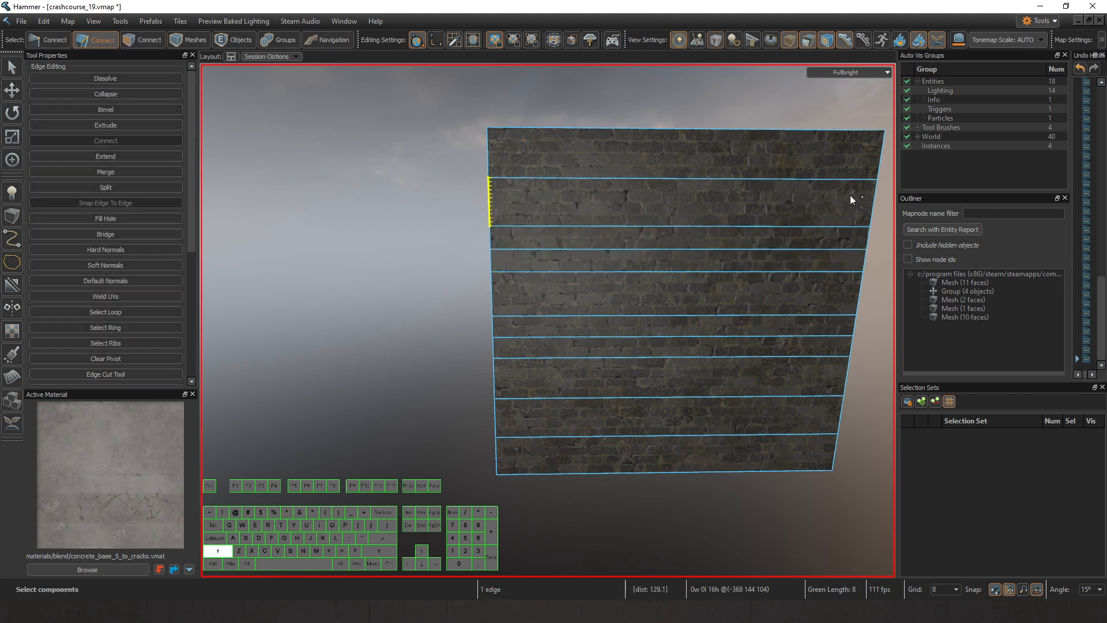
left_click(850, 195, "shift")
key("v")
left_click(488, 154)
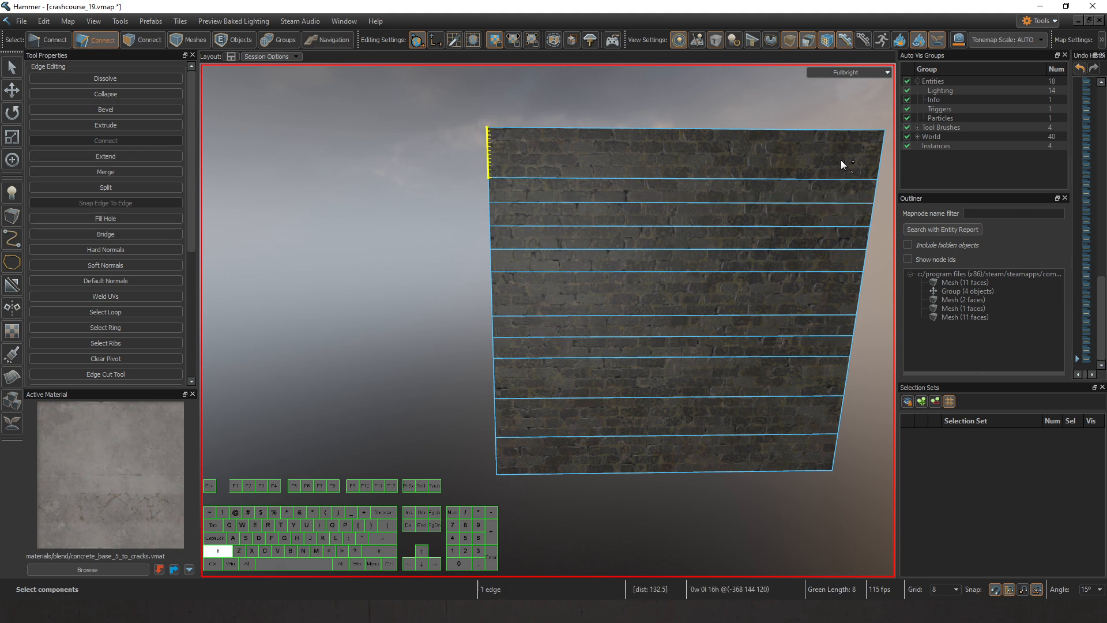
left_click(882, 155, "shift")
key("v")
Extract the three uppermost strip faces and the fifth and sixth from the top as separate meshes
key("3")
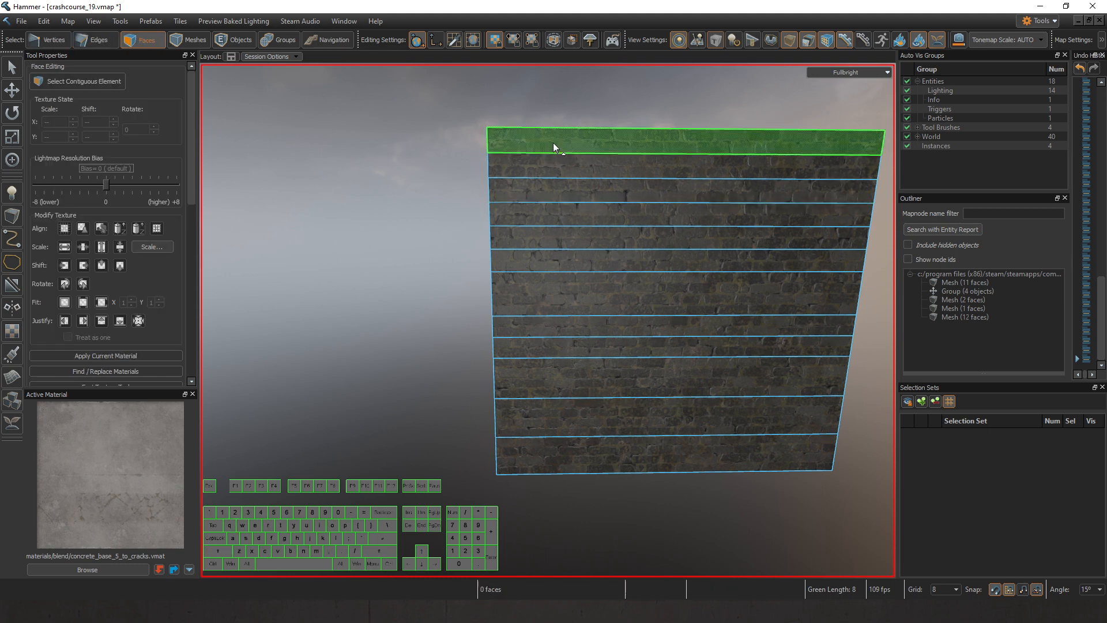
left_click(554, 144)
key("alt+n")
left_click(557, 169)
key("alt+n")
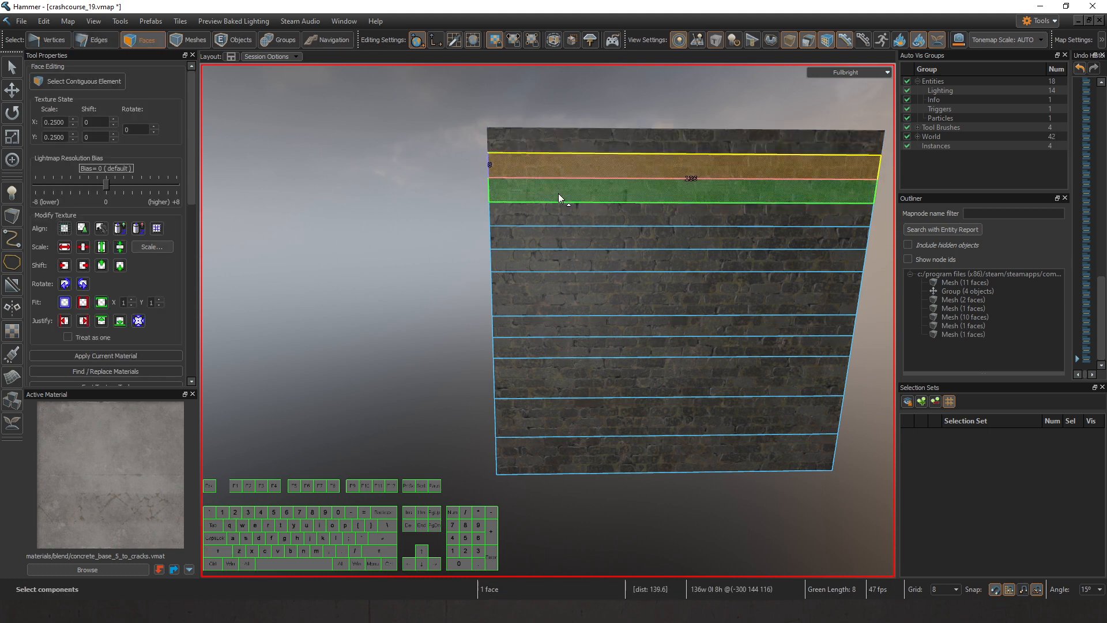
left_click(556, 194)
key("alt+n")
left_click(549, 236)
key("alt+n")
left_click(546, 253)
key("alt+n")
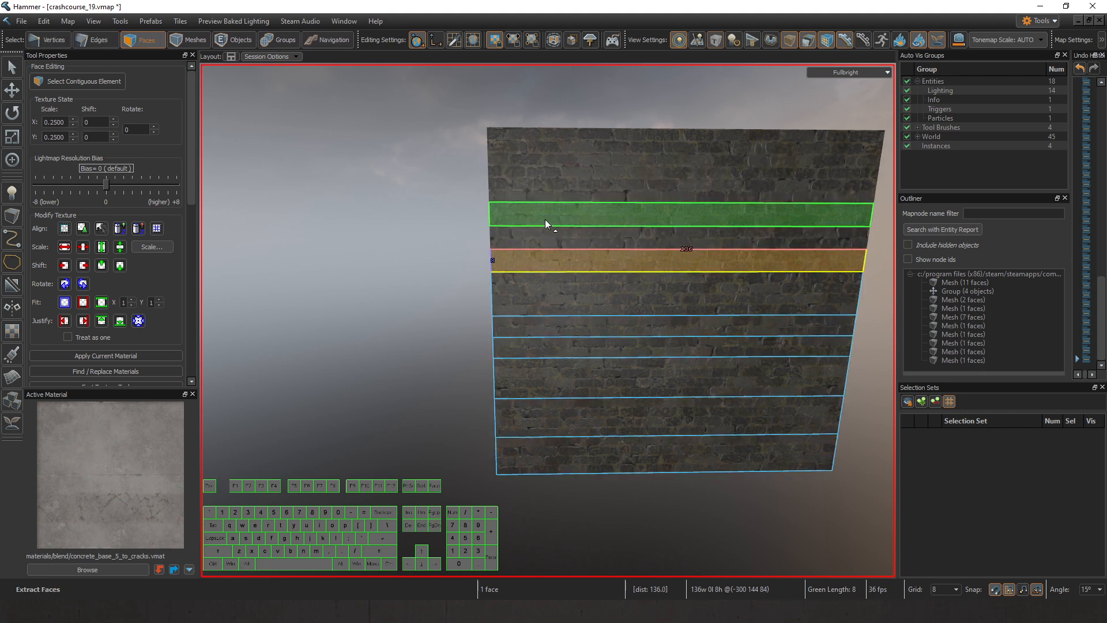
Extract the six lowest strips' faces as separate meshes, leaving out the third from the bottom
left_click(542, 274)
key("alt+n")
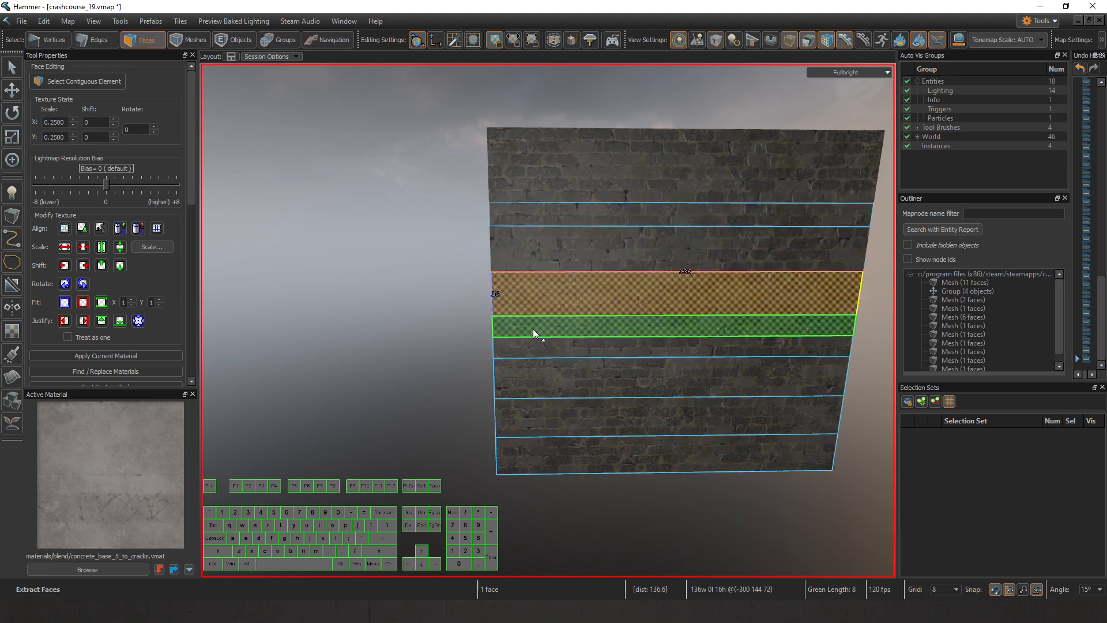
left_click(534, 328)
key("alt+n")
left_click(524, 347)
key("alt+n")
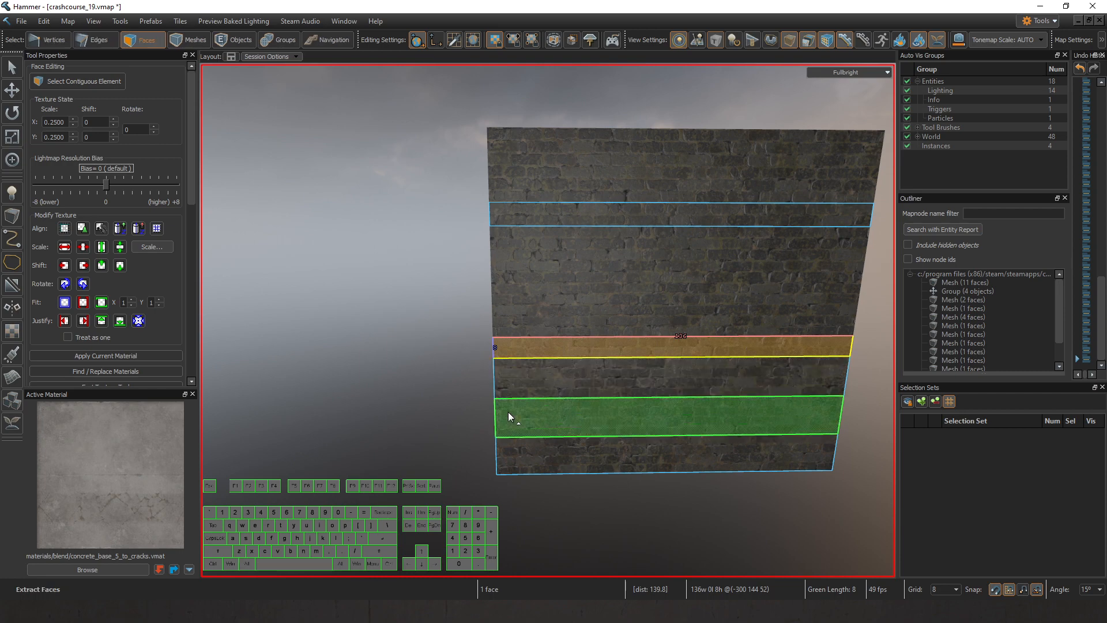
left_click(507, 412)
key("alt+n")
left_click(502, 446)
key("alt+n")
Move the left side edge of the second strip from the bottom inward by 24 units and reduce the grid to 4
key("2")
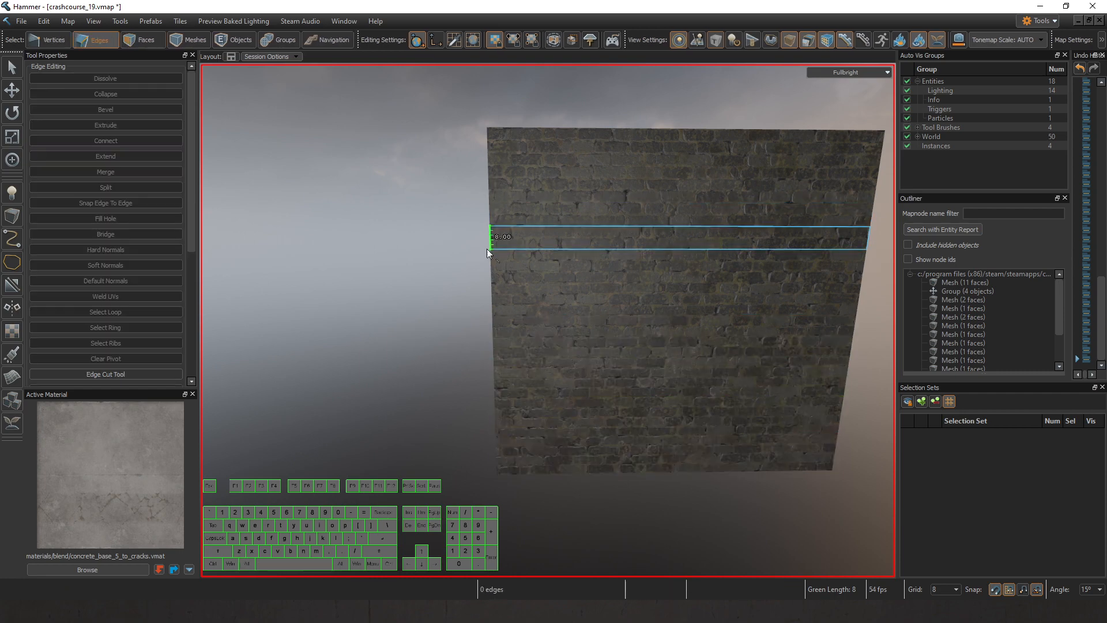
left_click(491, 424)
right_click_drag(491, 424, 482, 357)
key("w")
key("t")
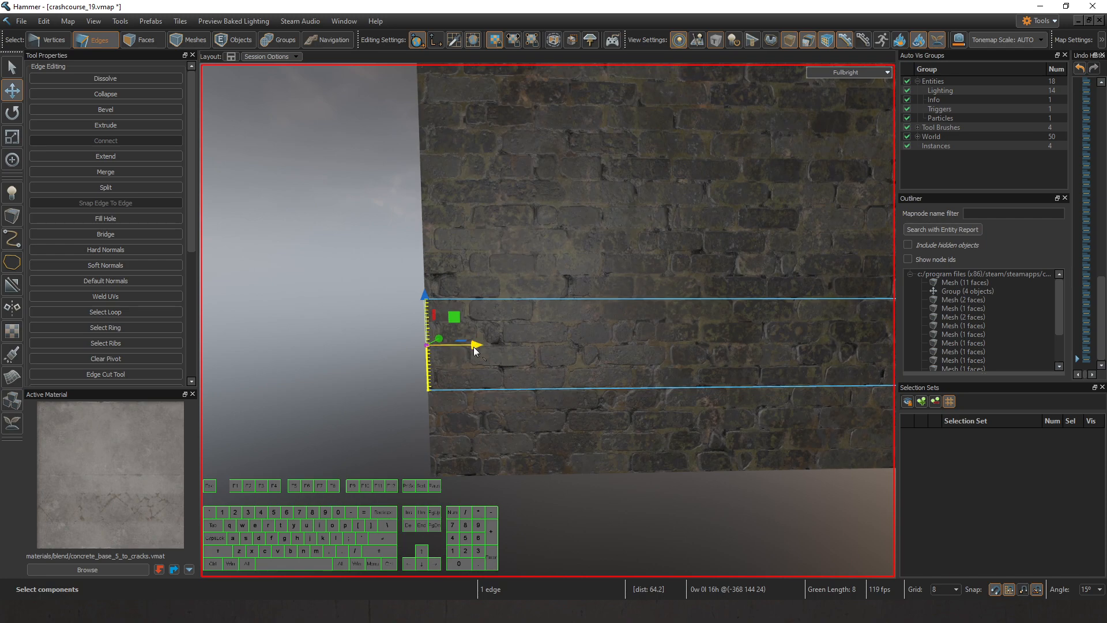
left_click_drag(474, 347, 569, 343)
key("bracketleft")
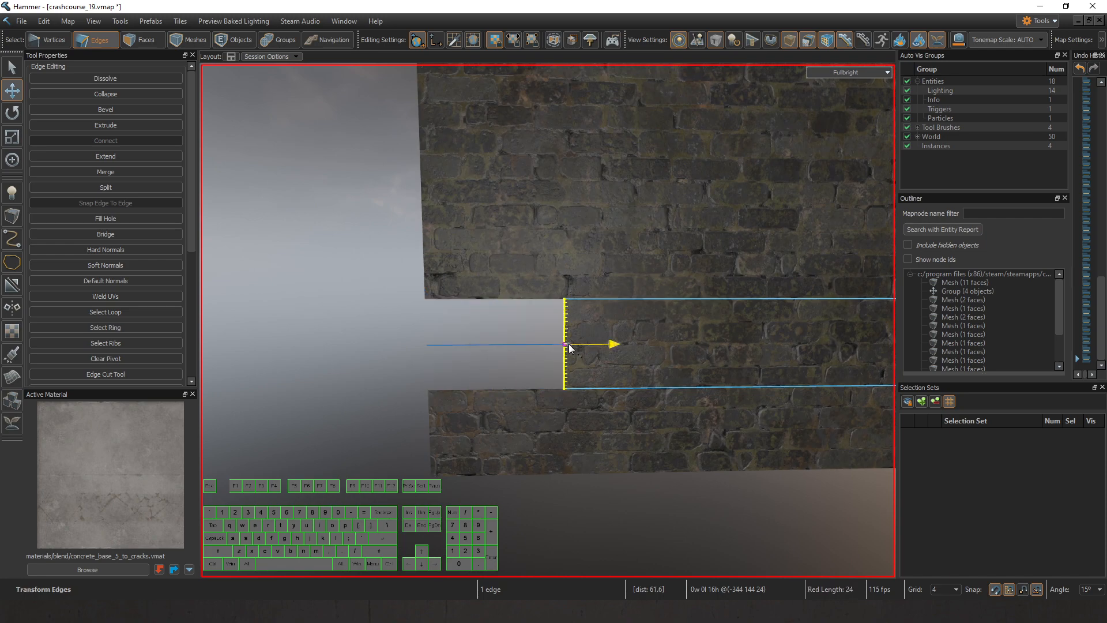
Move the left side edges of the third and fourth strips from the bottom inward by 36 and 20 units
left_click(425, 263)
left_click_drag(444, 252, 619, 240)
key("Escape")
left_click(420, 174)
left_click_drag(424, 180, 548, 182)
key("s")
right_click_drag(547, 182, 543, 213)
Stagger the left side edges of the fifth to eighth strips inward, the sixth by 44 units and the eighth by 16
left_click(497, 254)
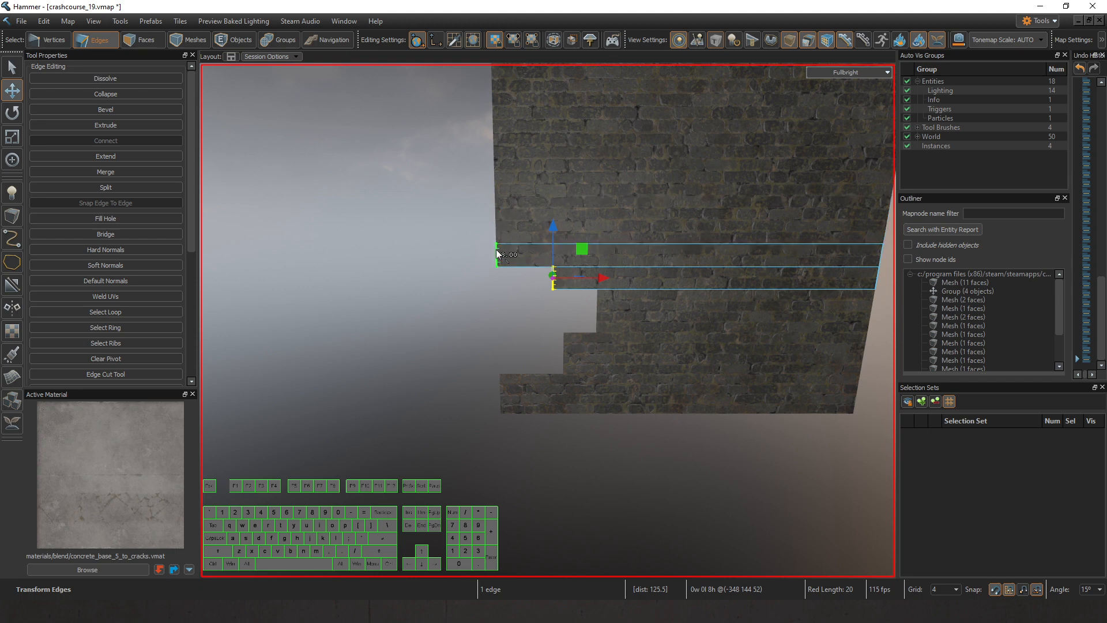
left_click_drag(496, 254, 625, 223)
left_click(496, 226)
left_click(495, 183)
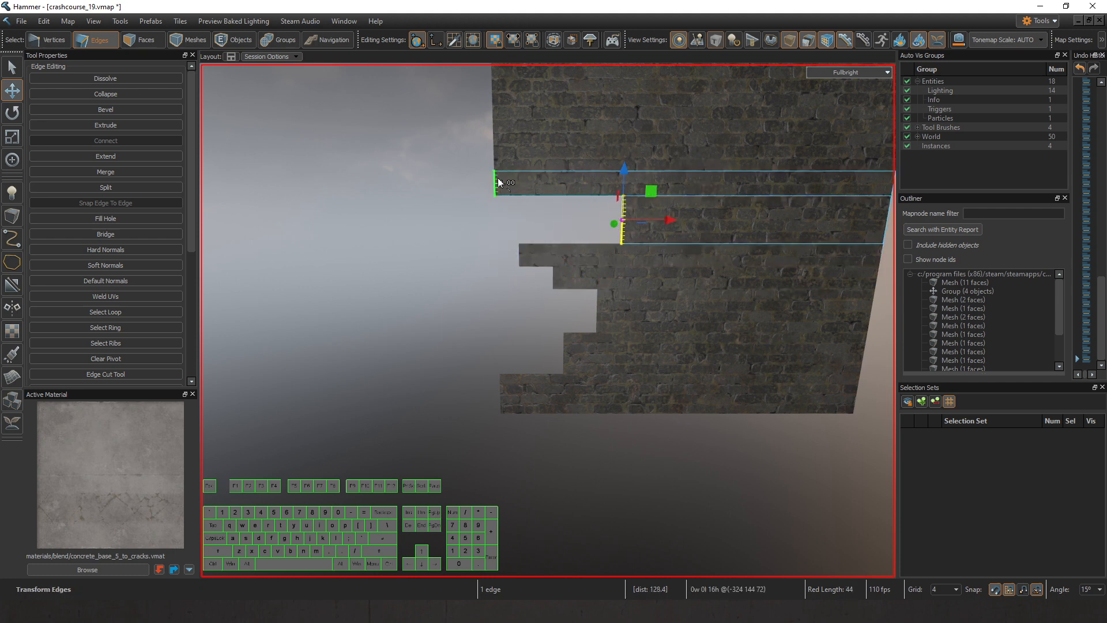
left_click_drag(495, 184, 585, 160)
left_click(493, 159)
scroll(544, 183, "down", 3)
right_click_drag(546, 190, 548, 321)
key("w")
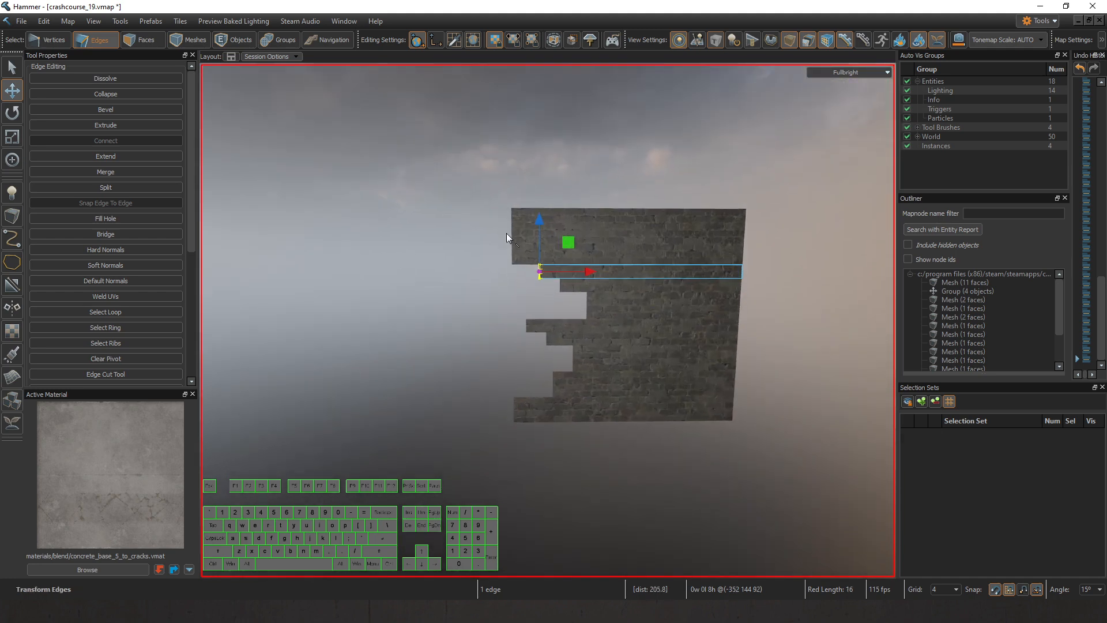
Move the left side edges of the four uppermost strips inward by 40, 56, 72 and 64 units, working upward
left_click(509, 248)
left_click(511, 258)
left_click_drag(512, 258, 581, 258)
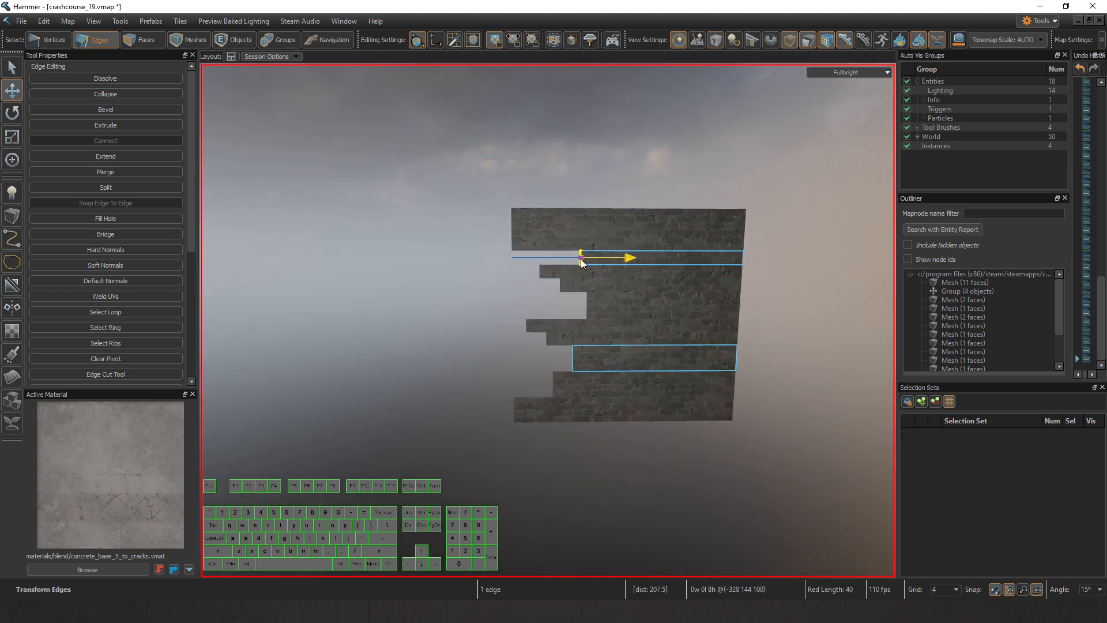
left_click(513, 242)
left_click_drag(513, 244, 607, 244)
left_click(514, 229)
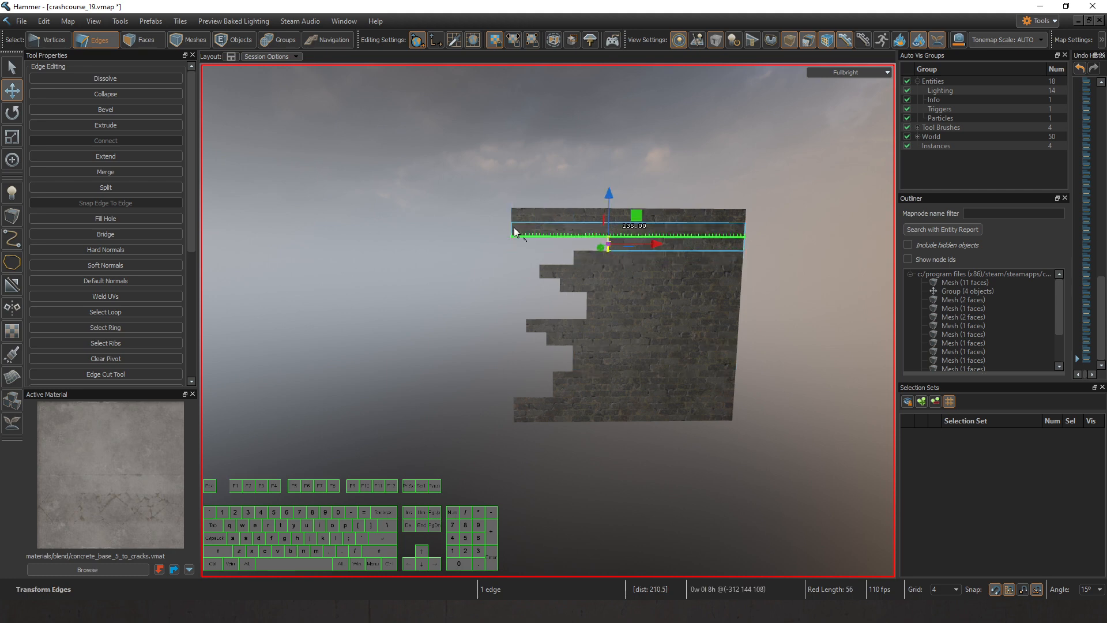
left_click_drag(513, 231, 636, 231)
left_click(514, 217)
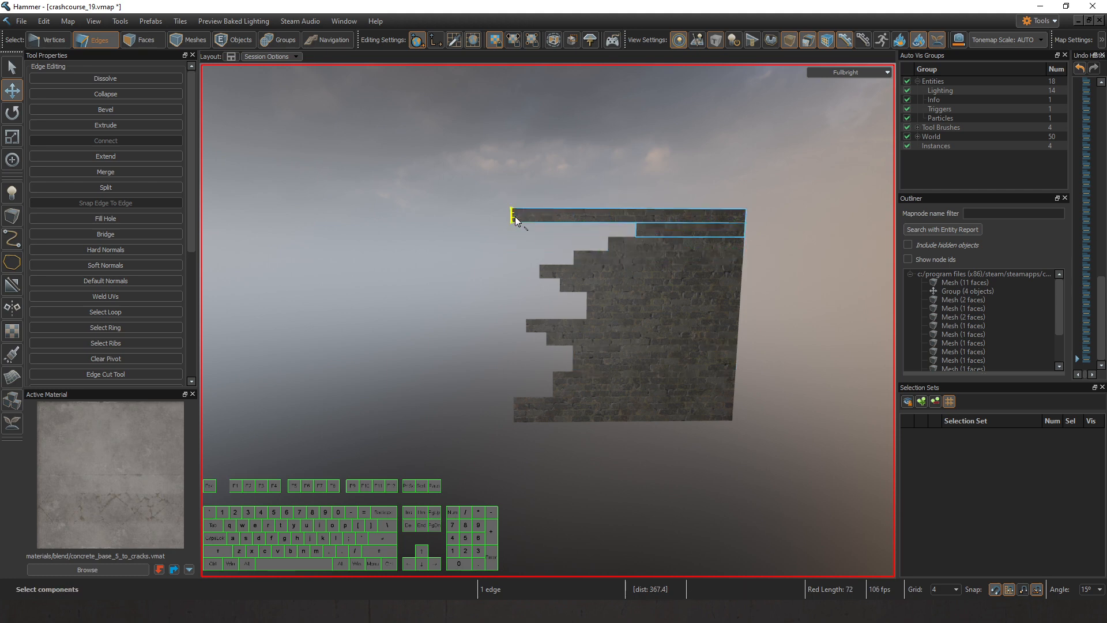
left_click_drag(514, 216, 622, 215)
left_click(496, 197)
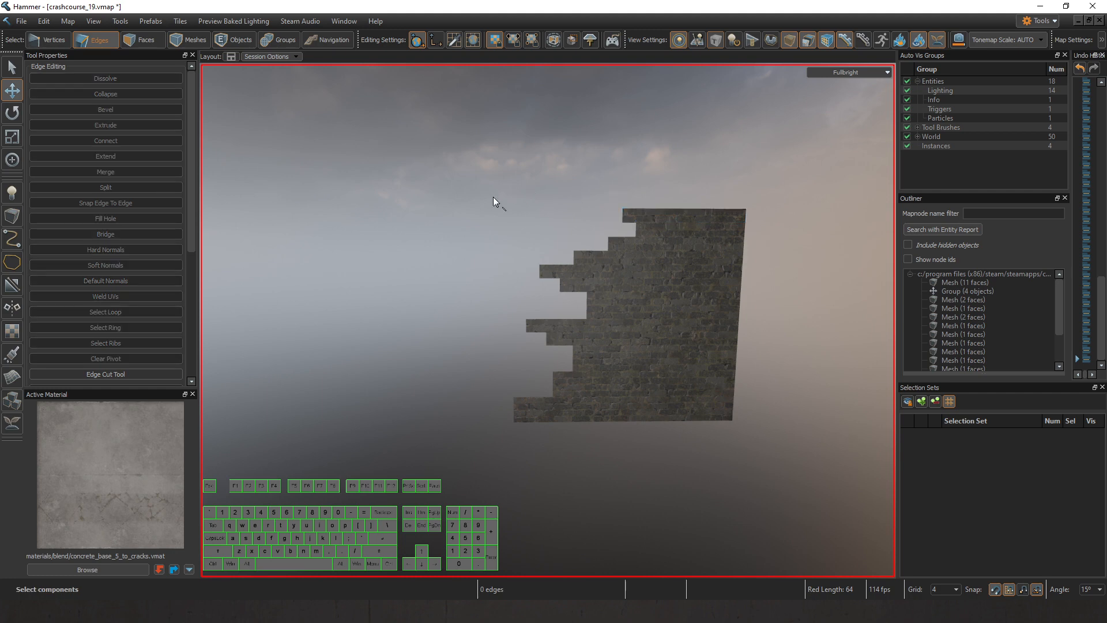
Extrude all twelve staggered left side edges 8 units perpendicular to the wall face to give the broken end thickness
key("w")
key("a")
right_click_drag(493, 196, 548, 321)
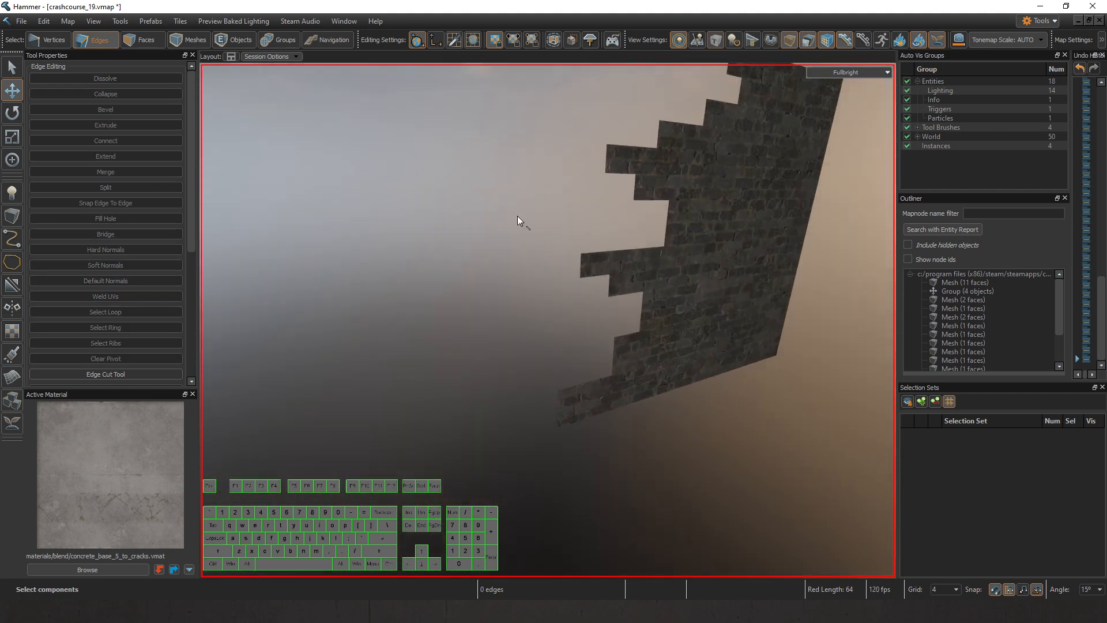
left_click(567, 418)
left_click(634, 367, "shift")
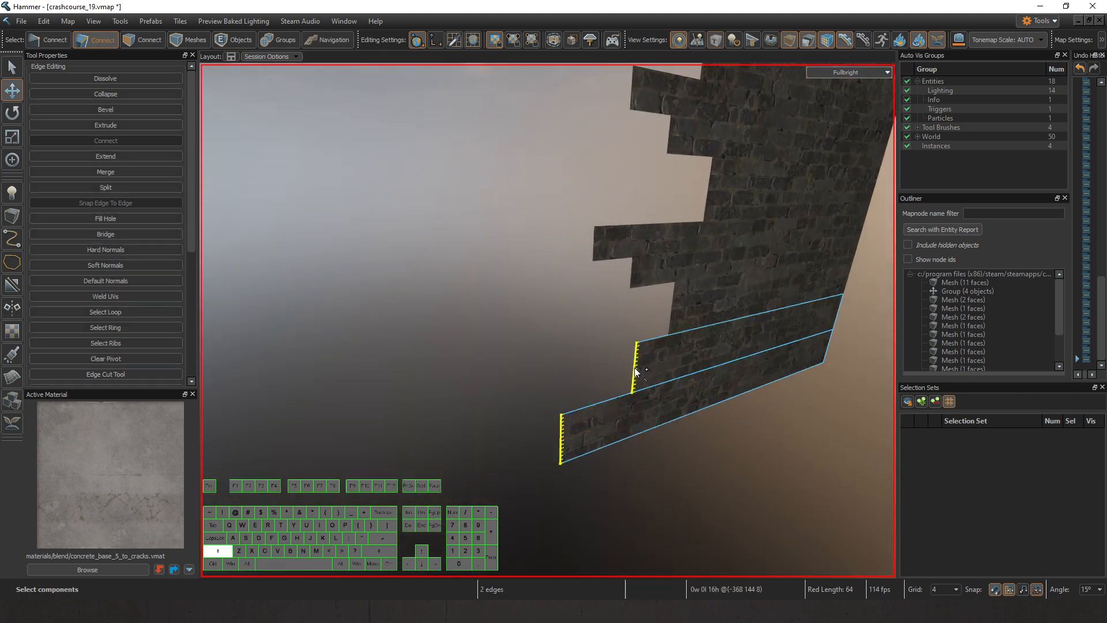
left_click(673, 306, "shift")
left_click(630, 275, "shift")
left_click(595, 243, "shift")
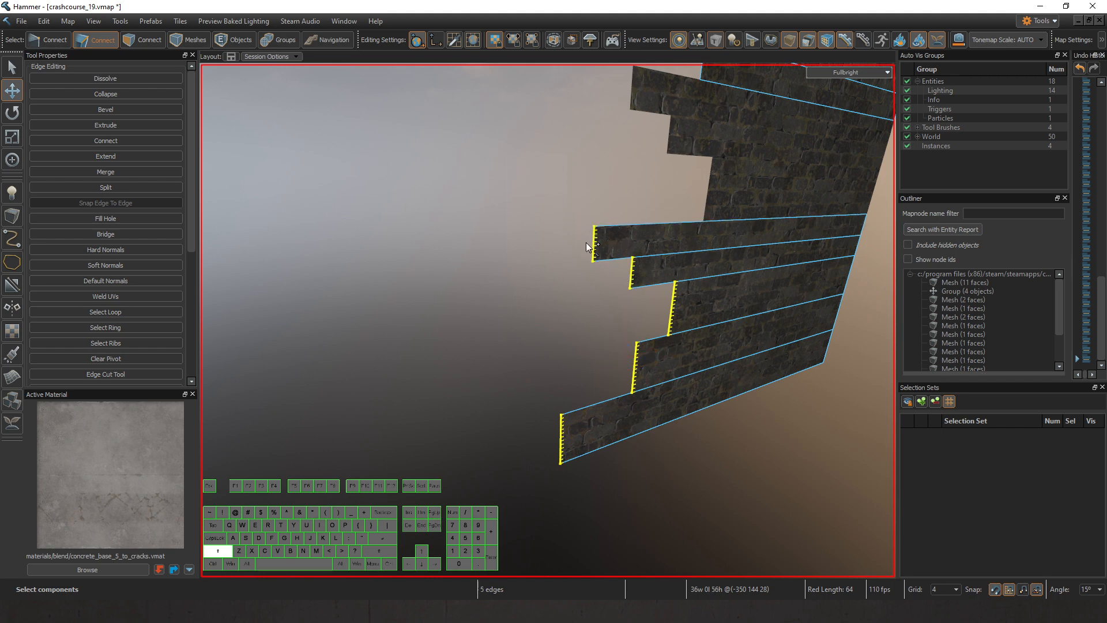
left_click(706, 187, "shift")
left_click(670, 135, "shift")
left_click(633, 90, "shift")
key("s")
right_click_drag(634, 90, 547, 320)
key("w")
left_click(570, 318, "shift")
left_click(623, 281, "shift")
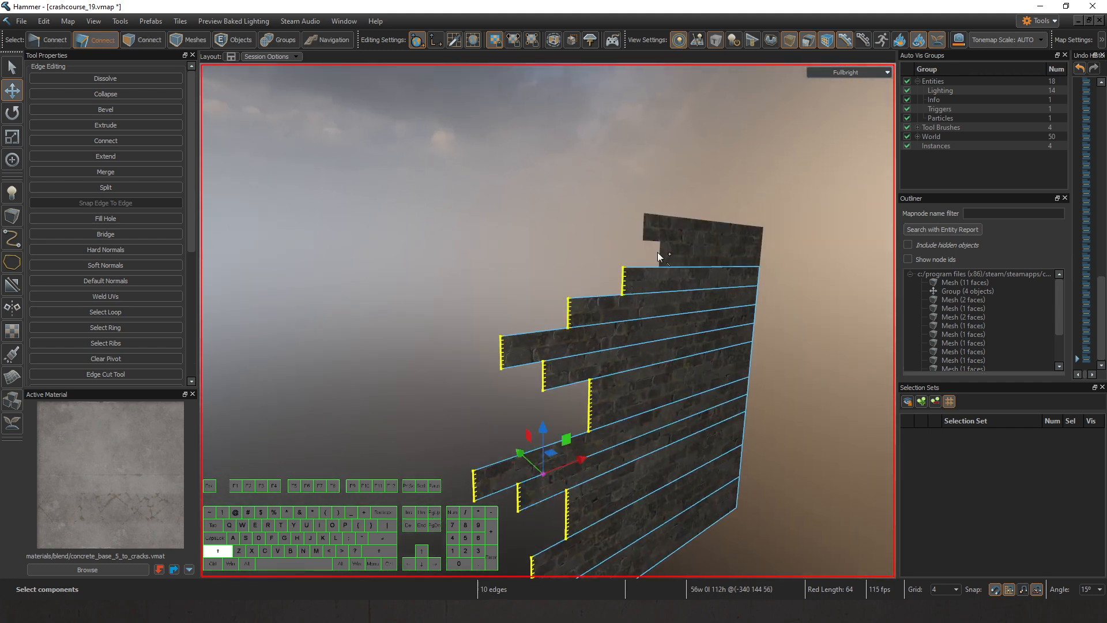
left_click(659, 255, "shift")
left_click(645, 230, "shift")
key("s")
key("t")
right_click_drag(645, 230, 548, 321)
key("w")
key("a")
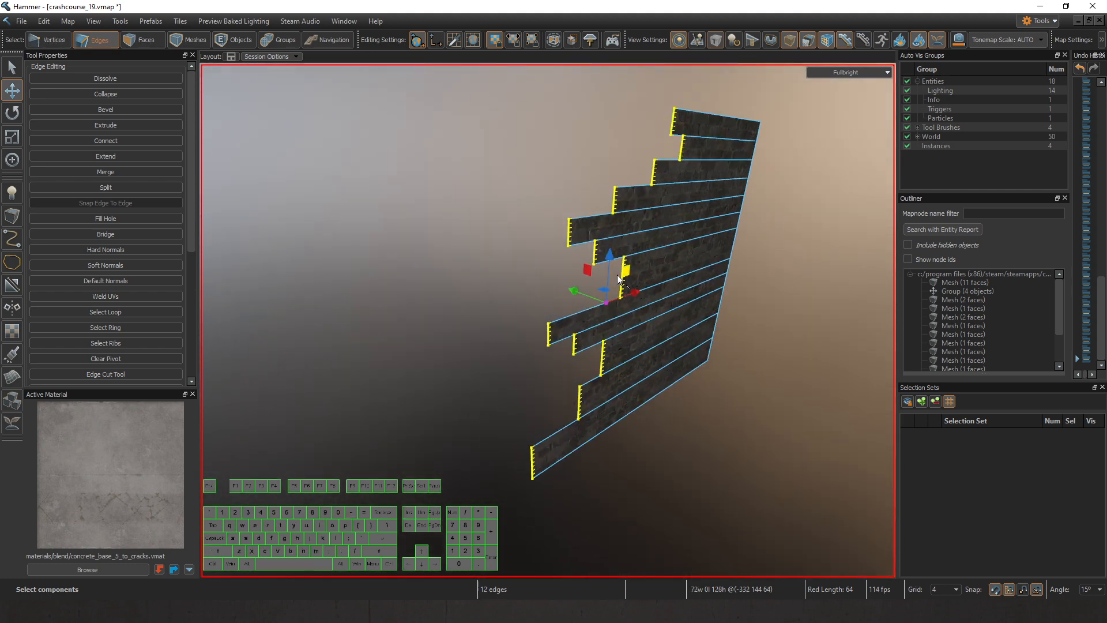
left_click_drag(605, 303, 588, 294, "shift")
key("w")
right_click_drag(558, 306, 548, 321)
left_click(520, 277)
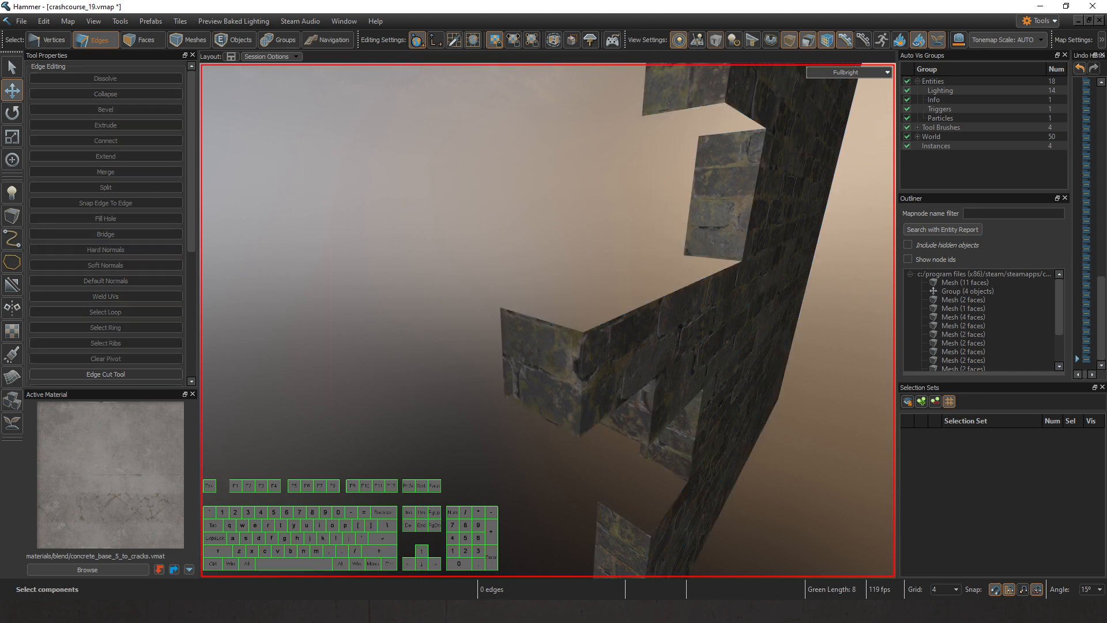
Bridge the extruded end's upper edge on the bottom strip to the lower edge on the second strip
key("s")
key("w")
right_click_drag(520, 277, 547, 321)
left_click(563, 437)
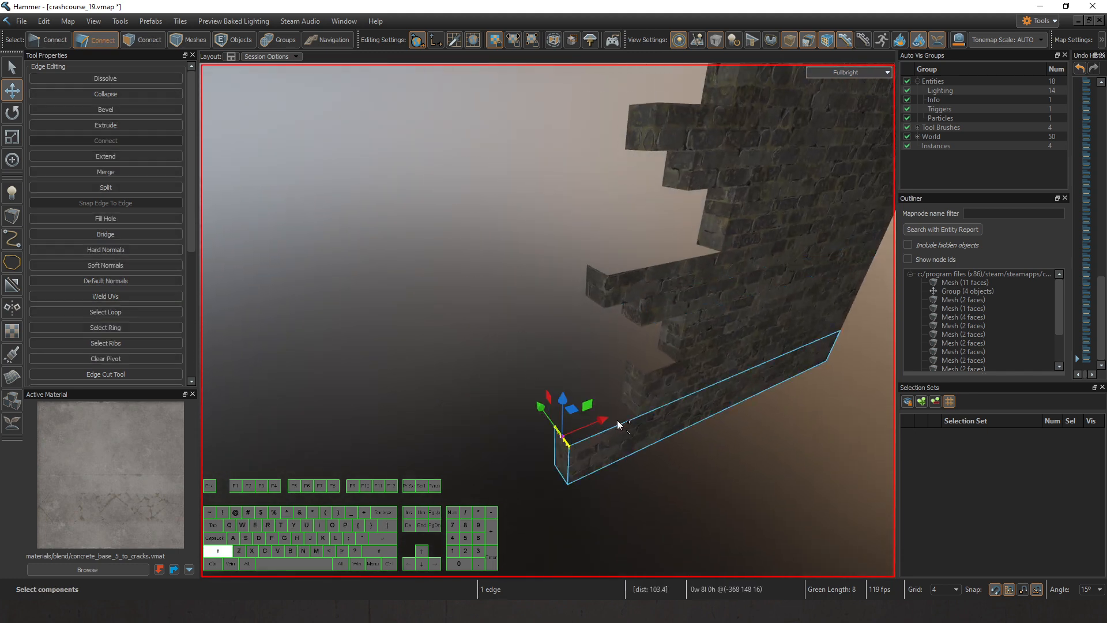
left_click(635, 415, "shift")
key("w")
key("b")
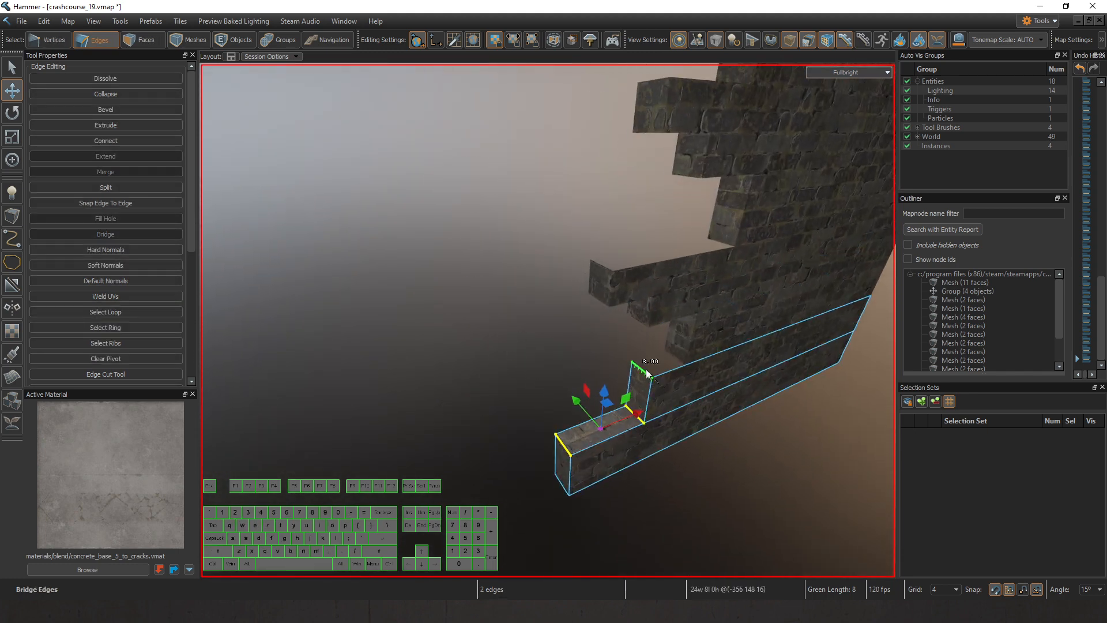
Bridge the gaps between the second, third and fourth strips' end faces along their short horizontal edges
key("w")
right_click_drag(680, 364, 605, 311)
key("w")
left_click(609, 300, "shift")
key("b")
left_click(600, 252)
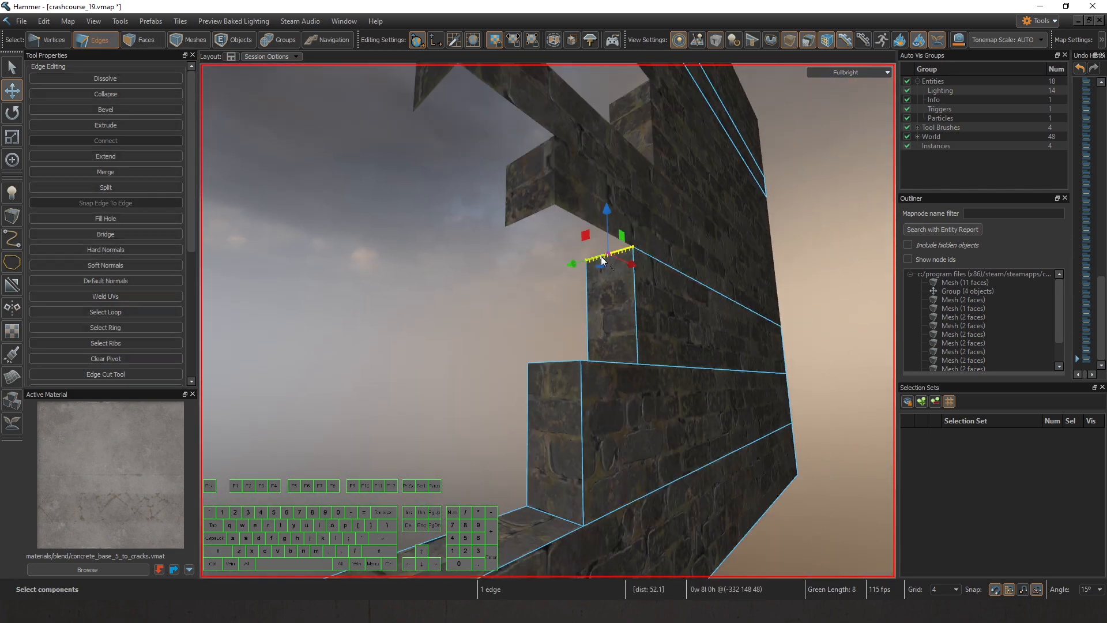
left_click(536, 216, "shift")
key("b")
Bridge the fourth strip's end face to the fifth, and the fifth's to the sixth, closing both ledges
key("s")
right_click_drag(558, 236, 516, 305)
left_click(570, 311)
left_click(519, 293, "shift")
key("b")
key("s")
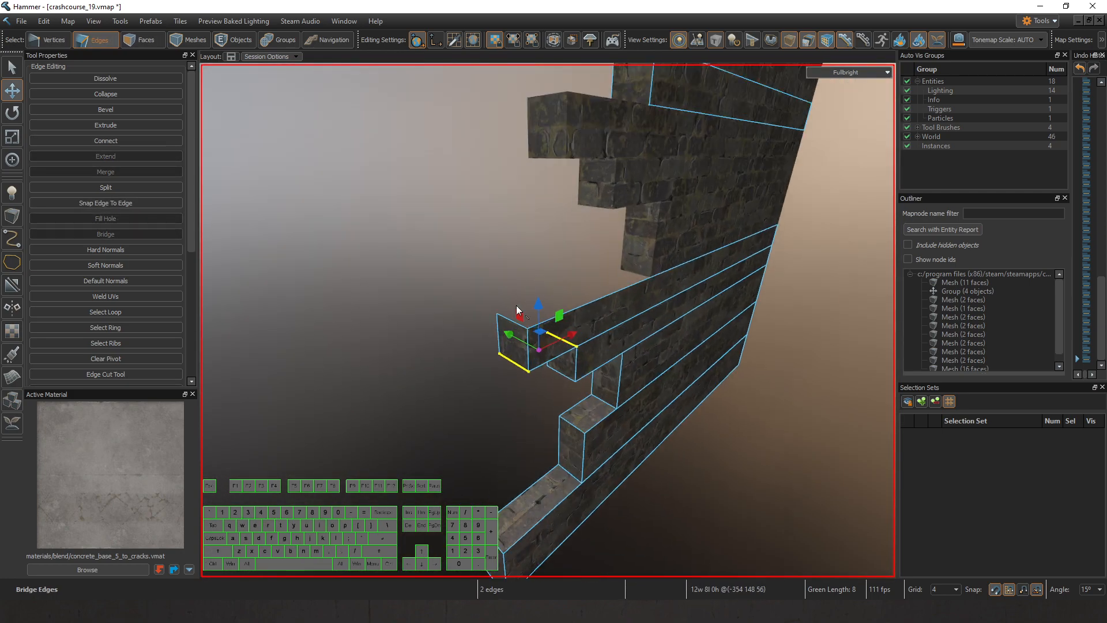
left_click(512, 322)
left_click(634, 272, "shift")
key("b")
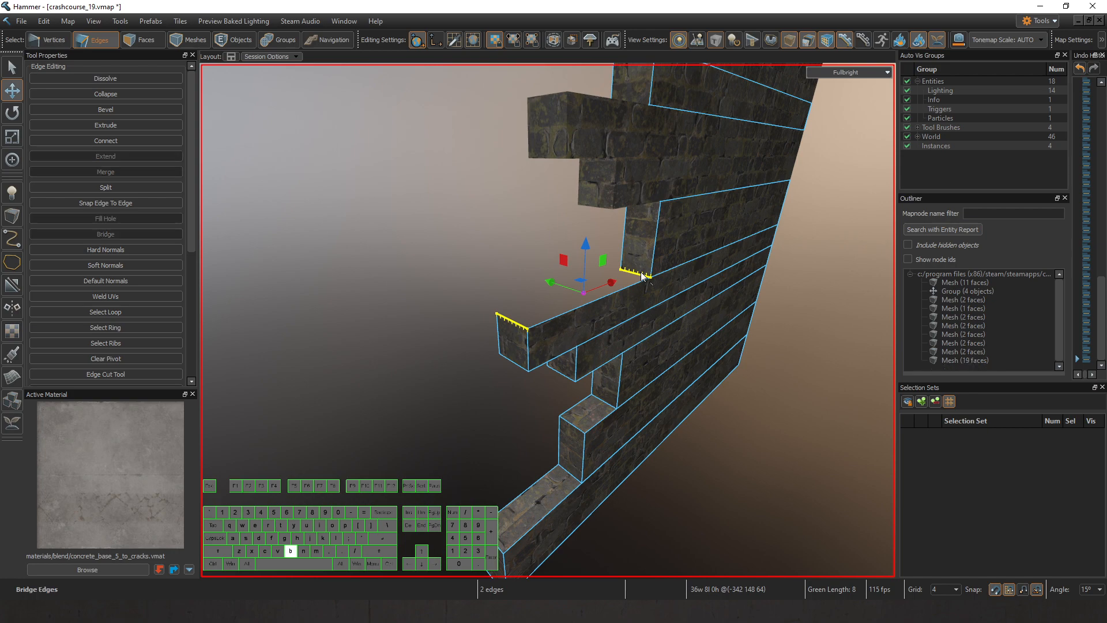
Bridge the ledges between the sixth, seventh and eighth strips' end faces, counted from the bottom
right_click_drag(642, 276, 568, 398)
left_click(505, 265)
left_click(590, 305, "shift")
key("b")
key("s")
key("w")
left_click(546, 277)
left_click(589, 301, "shift")
key("b")
Bridge the ledges joining the eighth, ninth and tenth strips' end faces
key("s")
left_click(554, 348)
left_click(629, 331, "shift")
key("b")
key("s")
key("d")
key("w")
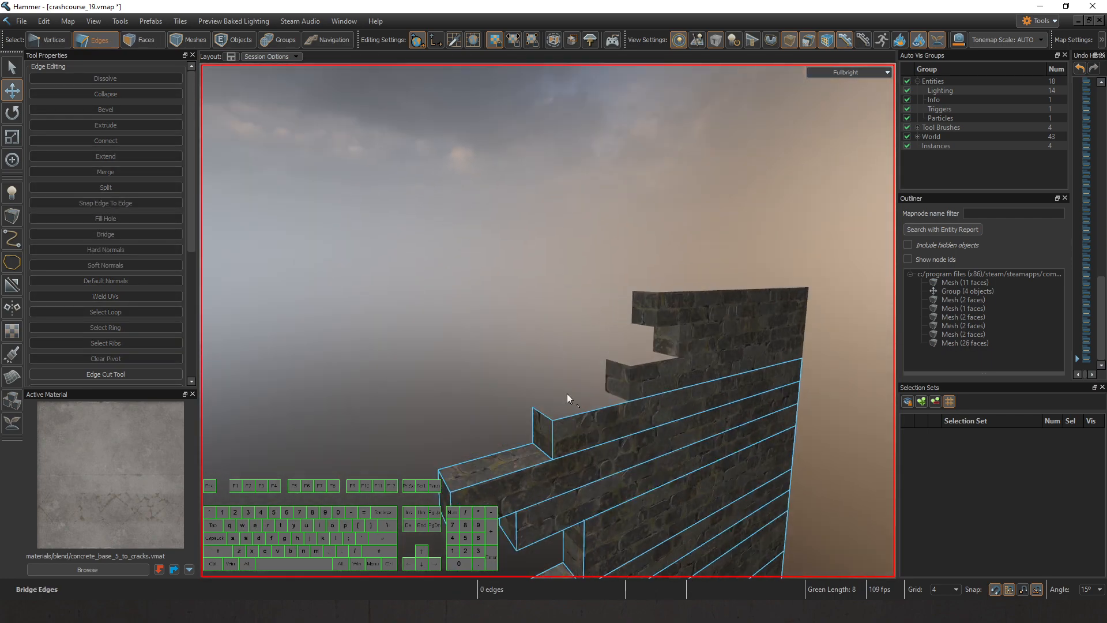
left_click(543, 415)
left_click(616, 394, "shift")
key("b")
Bridge the remaining ledges between the end faces of the three uppermost strips
left_click(622, 363)
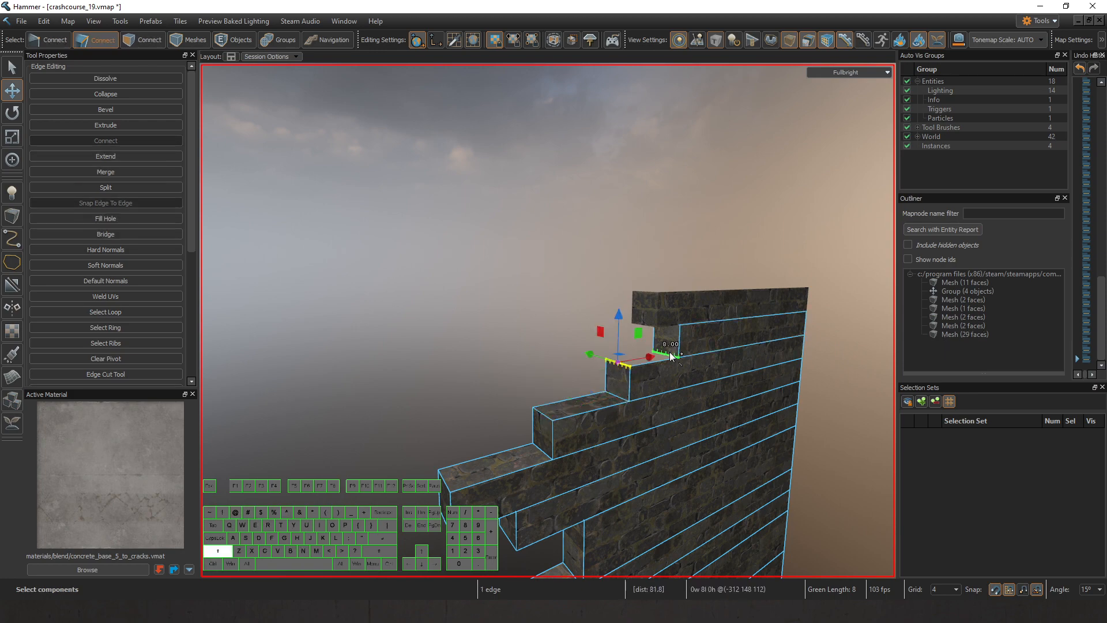
left_click(668, 356, "shift")
key("b")
key("w")
mouse_move(669, 354)
right_mouse_down()
mouse_move(547, 321)
mouse_move(665, 354)
right_mouse_up()
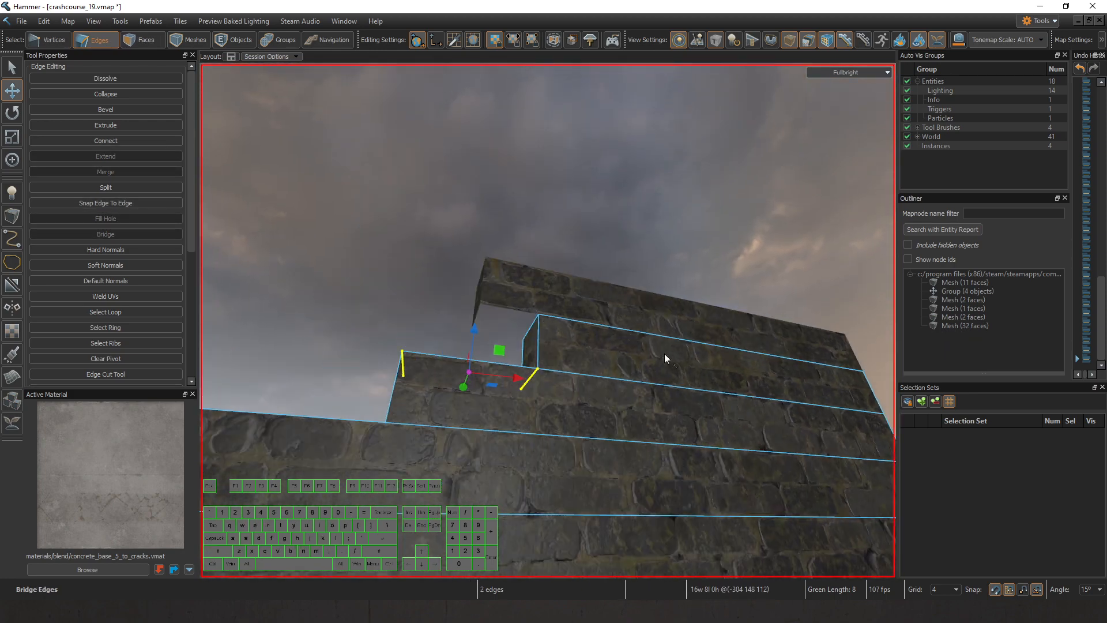
left_click(476, 318)
left_click(532, 328, "shift")
key("b")
Select the front face of the broken wall's lowest strip
key("s")
right_click_drag(532, 328, 537, 333)
key("w")
key("w")
key("3")
mouse_move(640, 208)
left_mouse_down()
mouse_move(647, 194)
mouse_move(630, 409)
mouse_move(602, 433)
left_mouse_up()
left_click(601, 433)
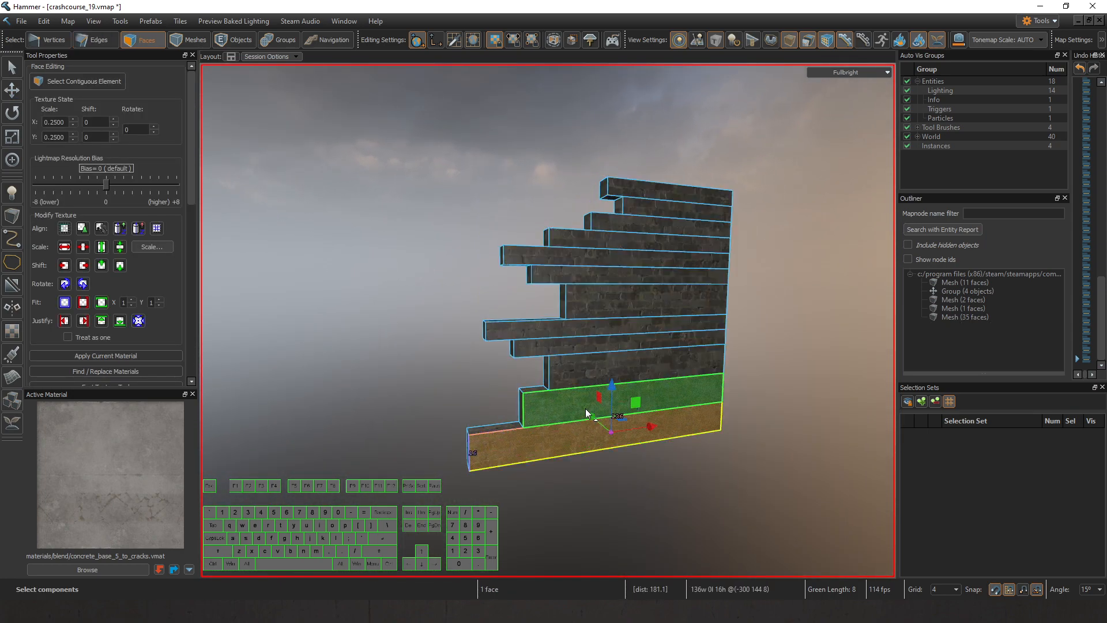
Select the broken wall as a whole mesh and return to the face selection of its lowest strip
key("5")
left_click(565, 440)
left_click(559, 471)
left_click(559, 447)
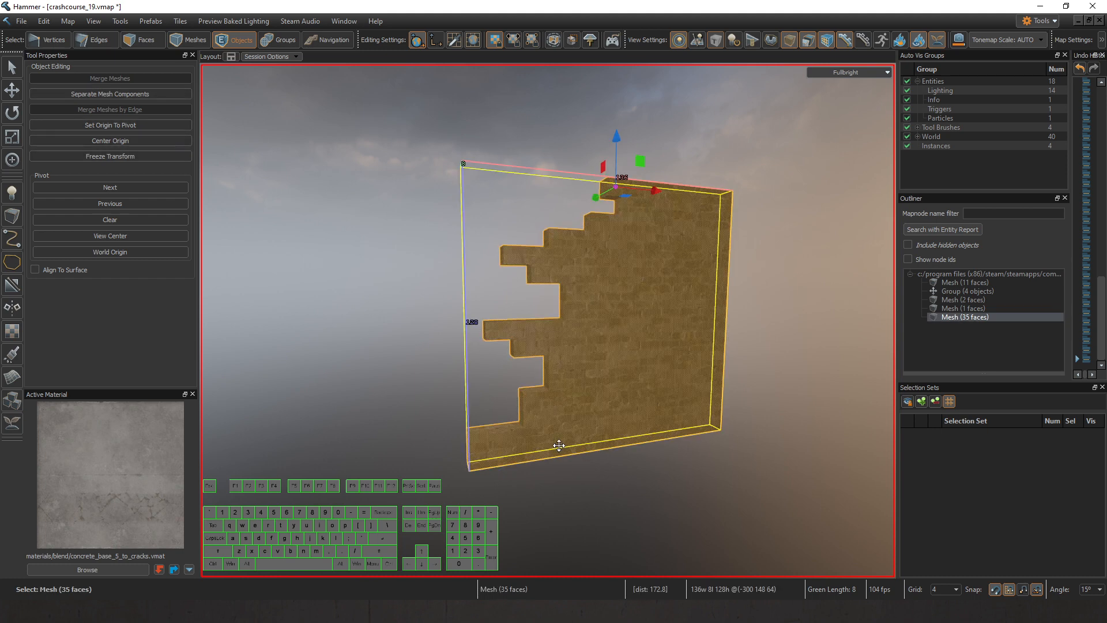
key("3")
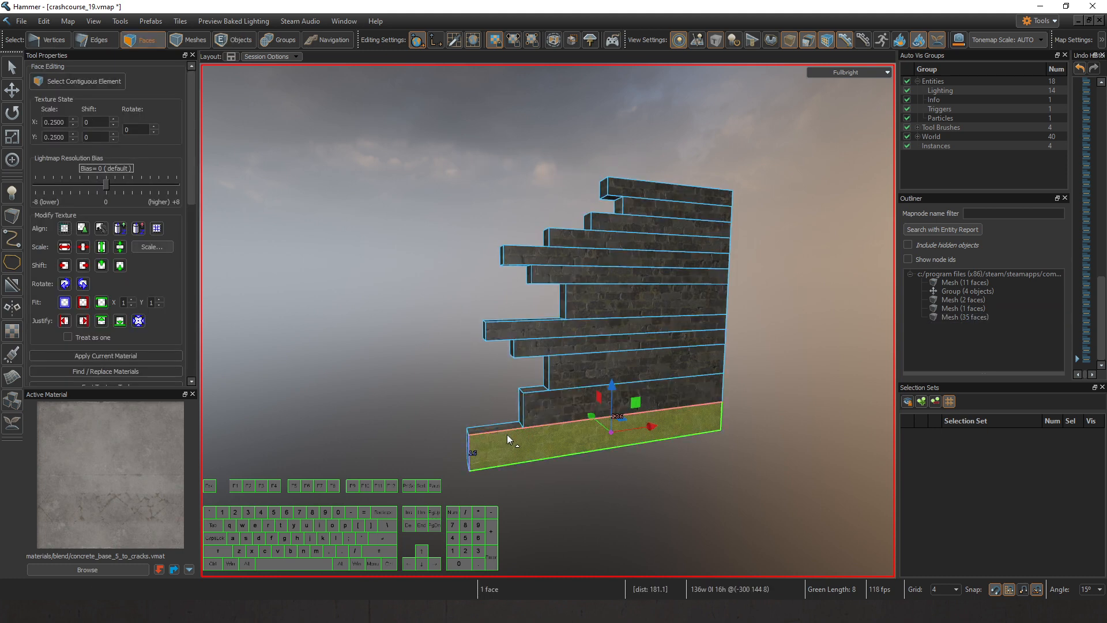
key("2")
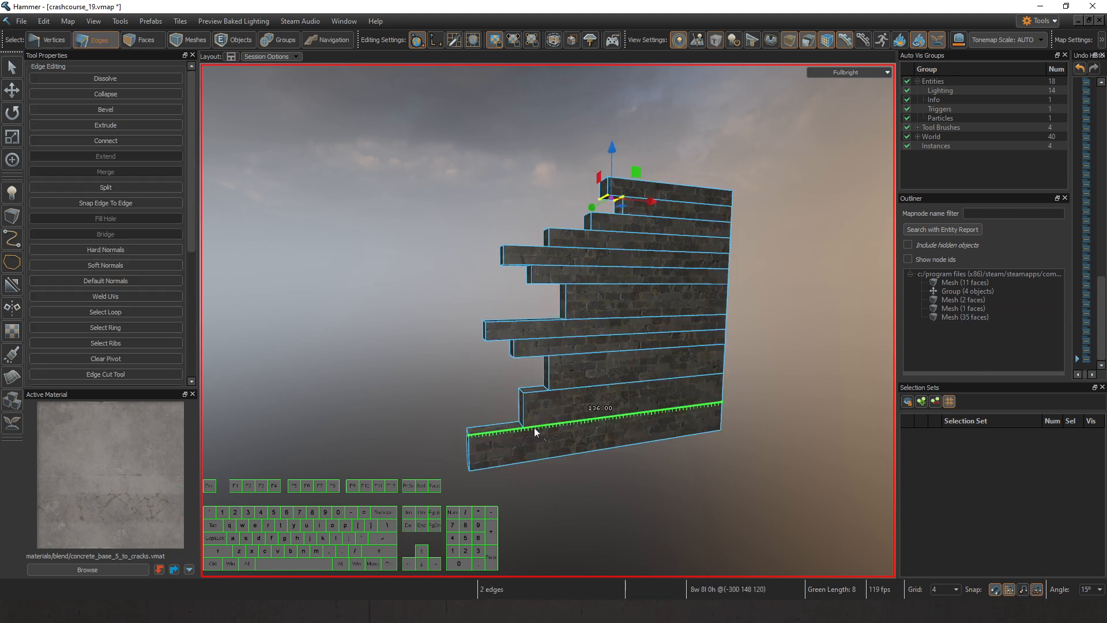
key("3")
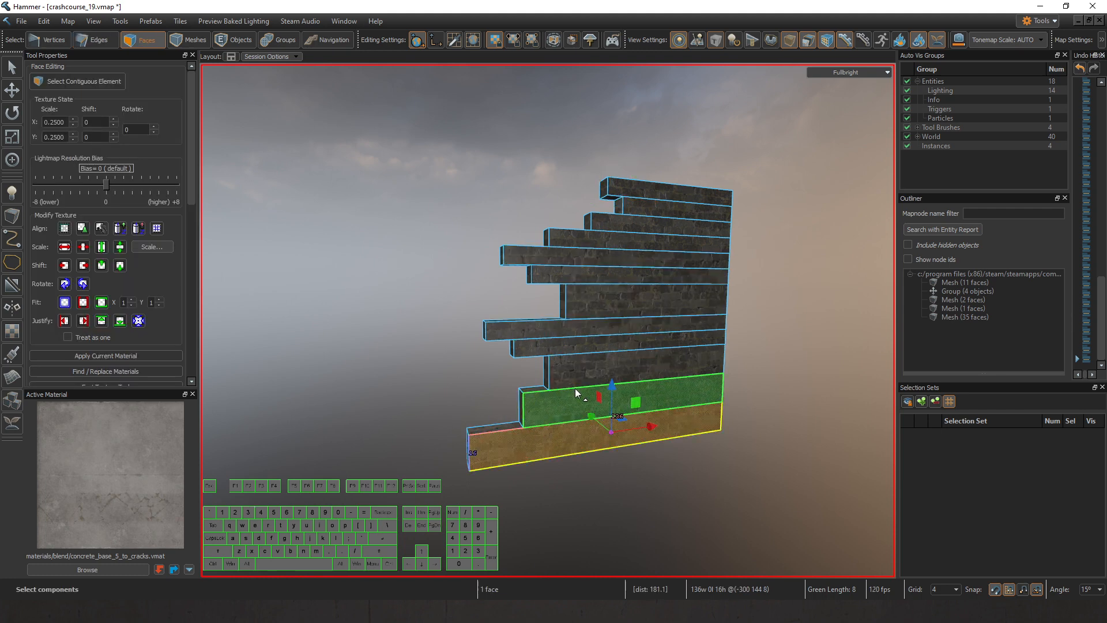
Extend the face selection to the end and top faces of the lowest strip
right_click_drag(515, 426, 548, 321)
key("d")
key("a")
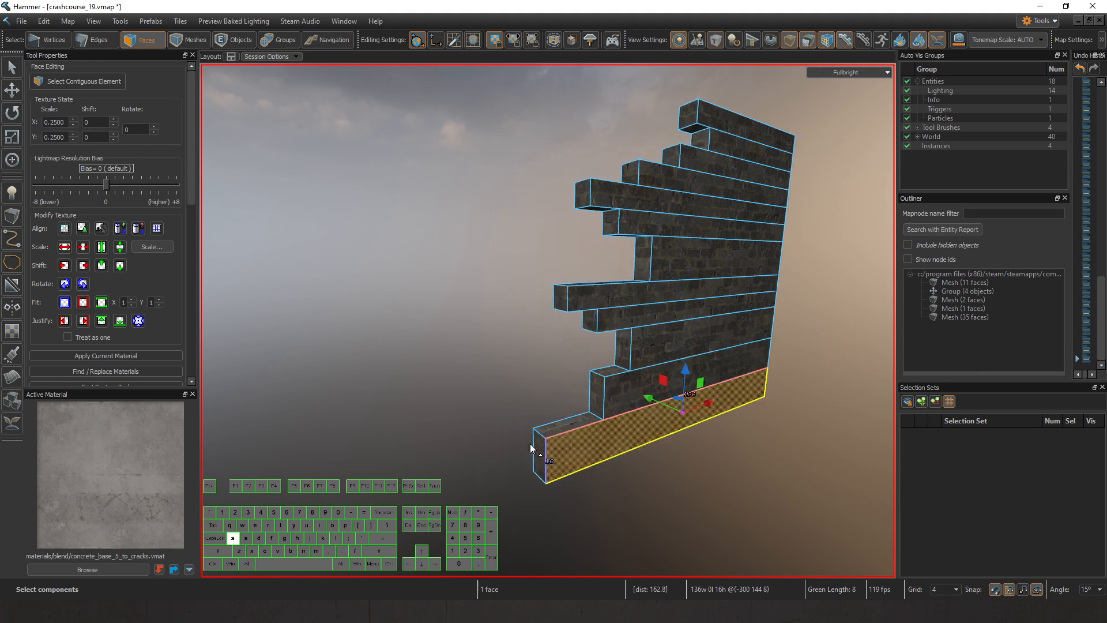
mouse_move(540, 456)
left_mouse_down()
mouse_move(546, 465)
mouse_move(555, 433)
left_mouse_up()
key("t")
key("w")
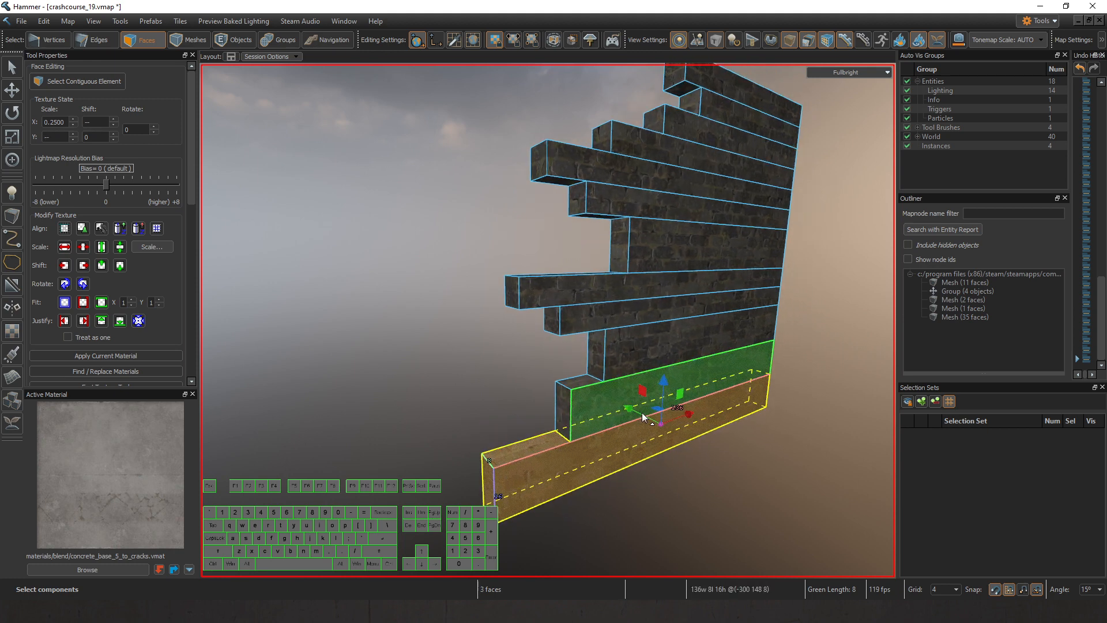
key("d")
Select only the lowest strip's front face and isolate it by hiding all unselected geometry
left_click(494, 444)
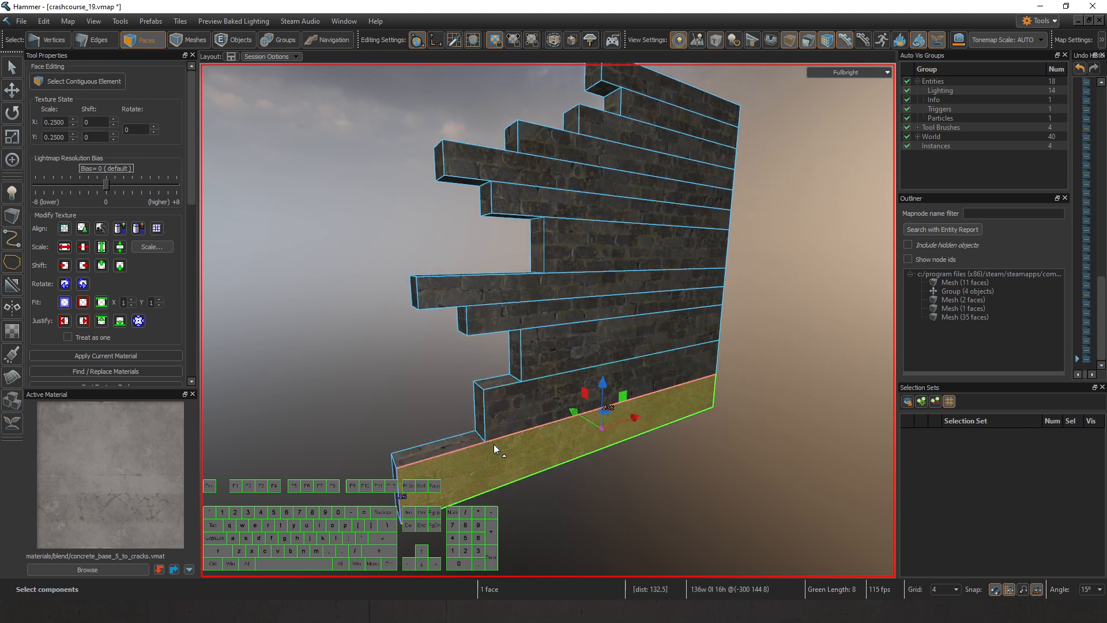
key("w")
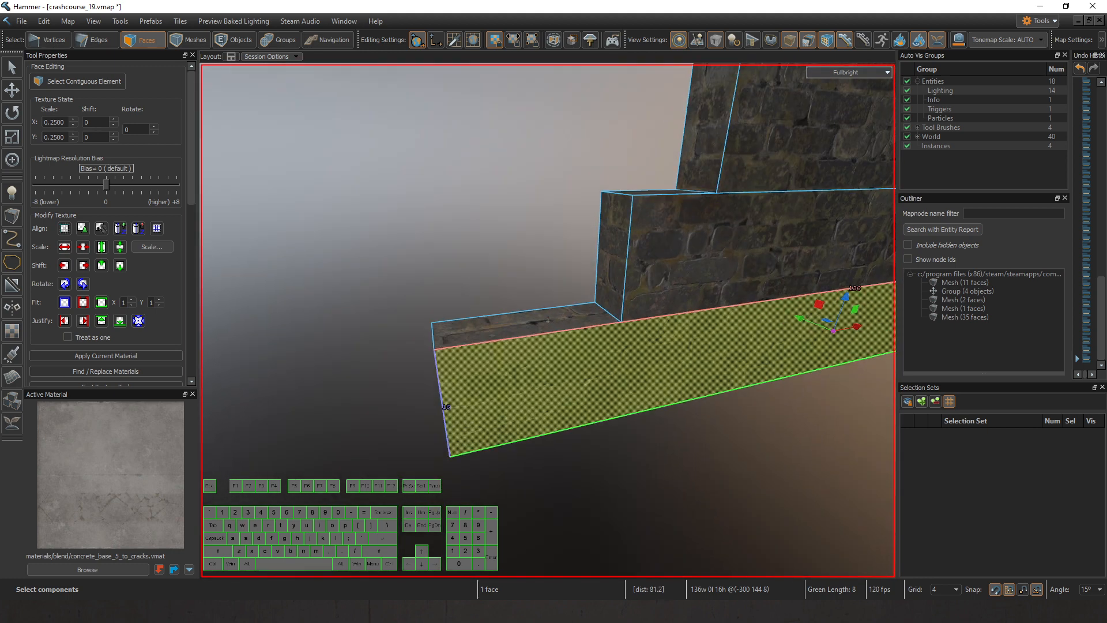
key("shift+h")
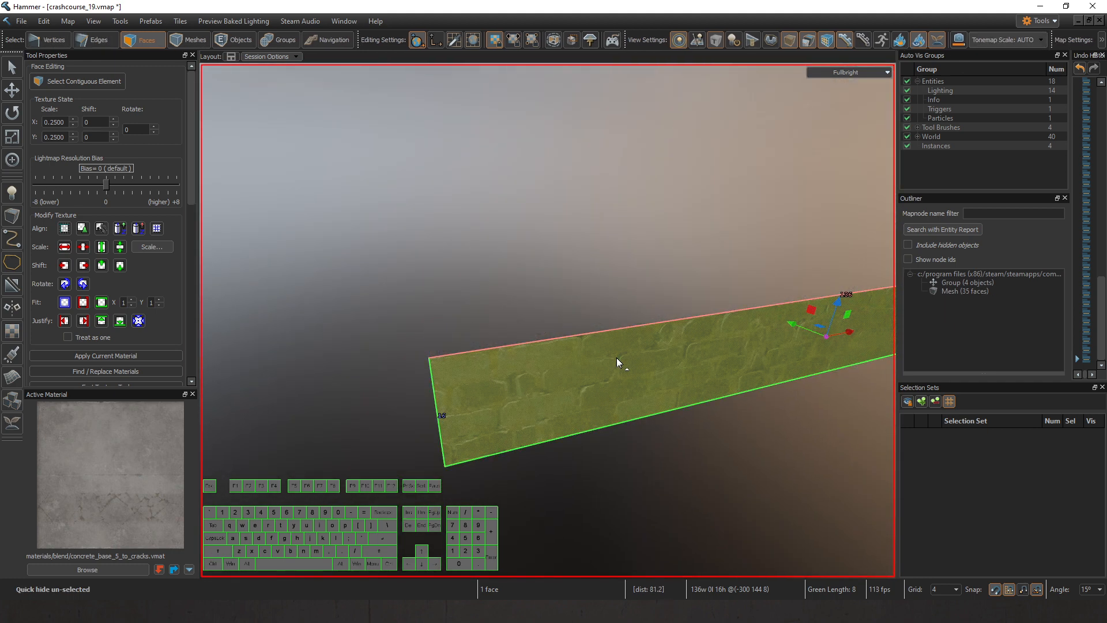
key("1")
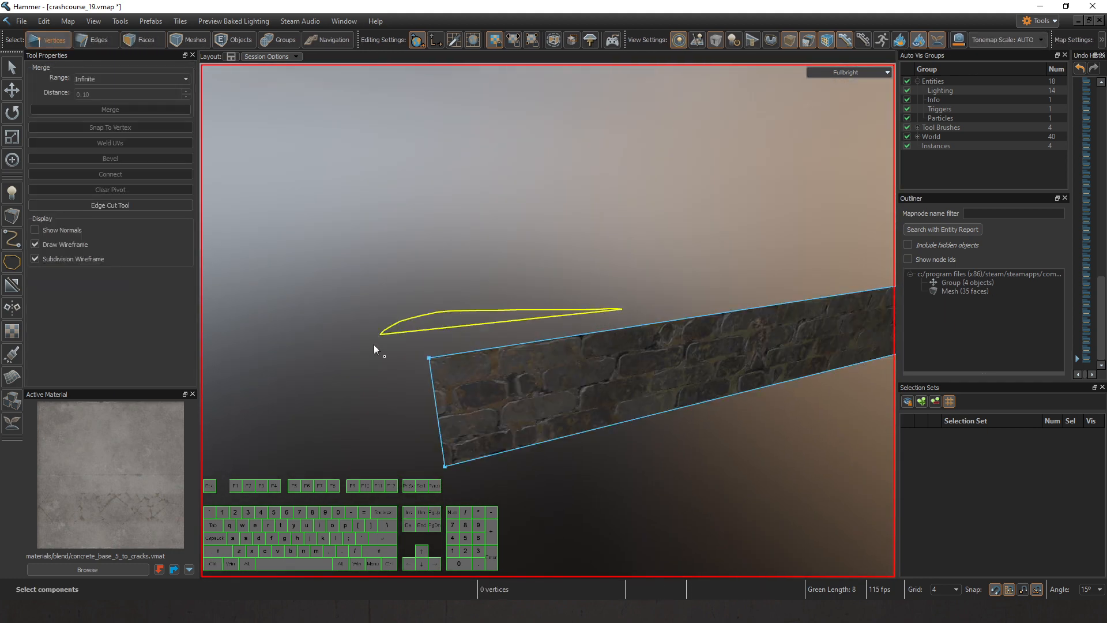
key("3")
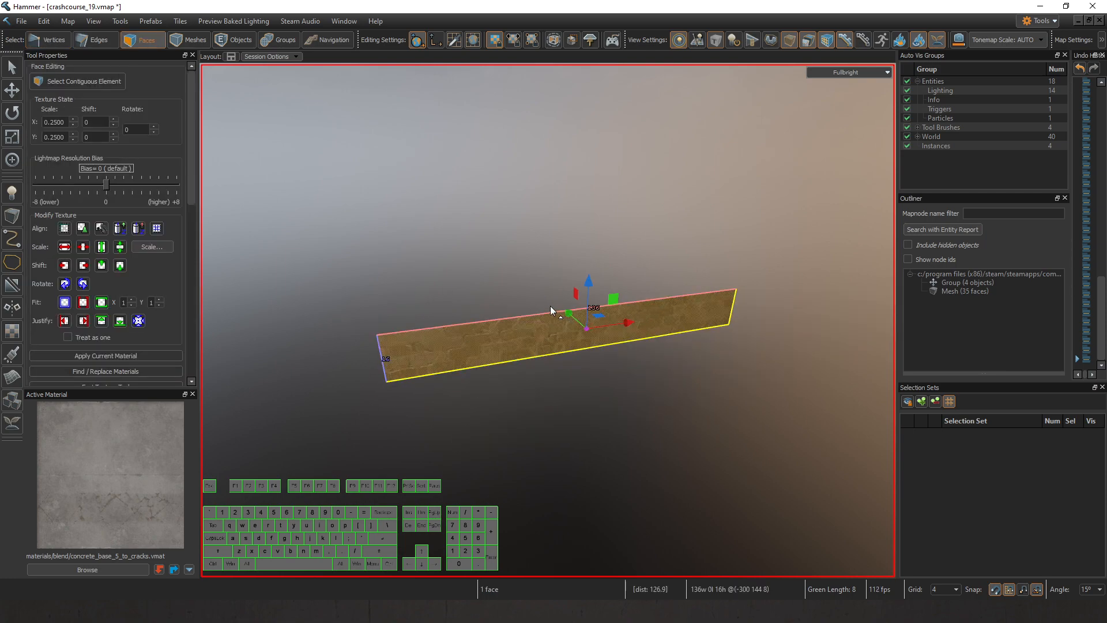
Unhide all geometry and pull the concrete cap's free end edge back to the end of the wall's top strip
key("ctrl+h")
key("2")
right_click_drag(466, 318, 439, 314)
right_click_drag(622, 366, 442, 371)
key("s")
key("w")
left_click(413, 359)
left_click(415, 362)
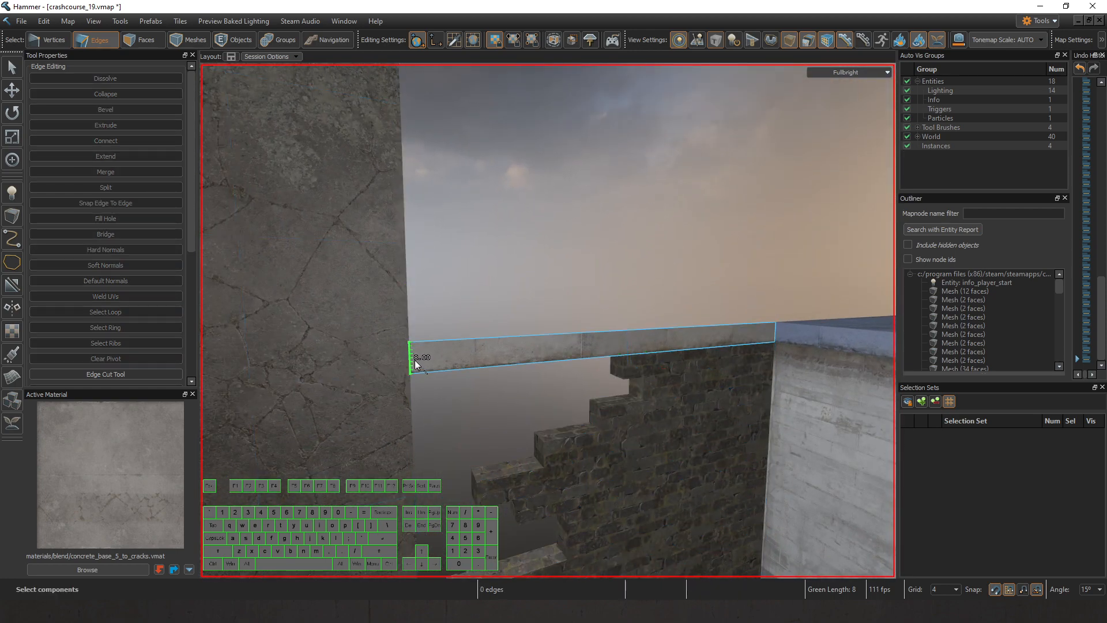
left_click(414, 360)
left_click_drag(426, 358, 628, 360)
key("a")
right_click_drag(627, 359, 547, 320)
key("Escape")
Extrude the rock wall's three vertical border edges 128 units behind the brick wall toward the building, using a grid of 16
key("s")
key("d")
key("w")
key("s")
key("d")
key("a")
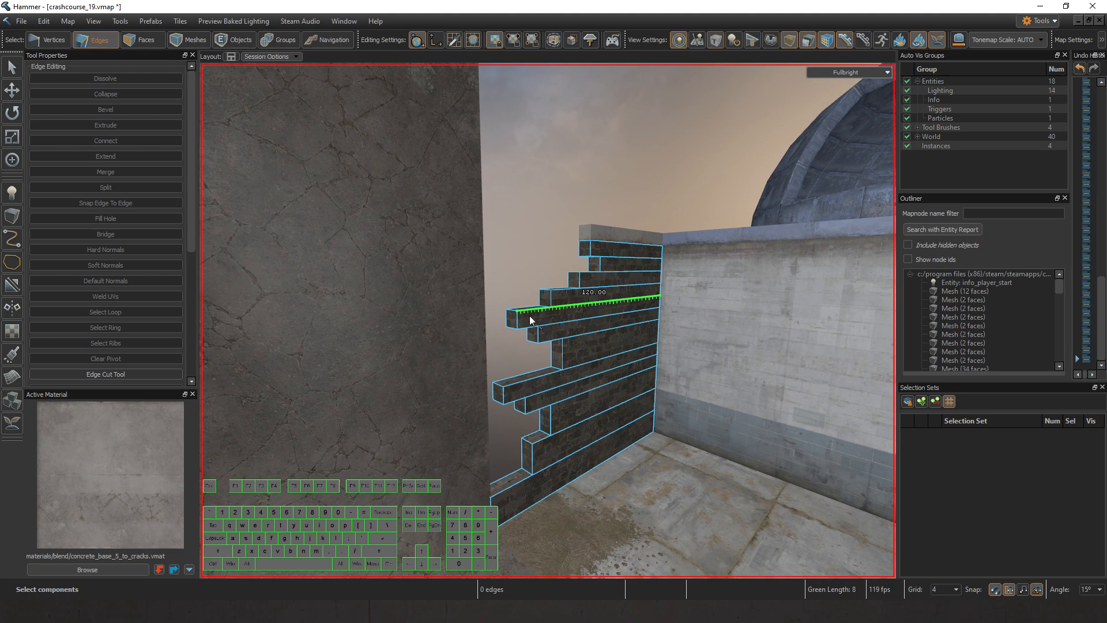
left_click(486, 347)
right_click_drag(486, 346, 527, 201)
left_click(455, 208, "shift")
key("s")
left_click(521, 181, "shift")
key("d")
key("bracketleft")
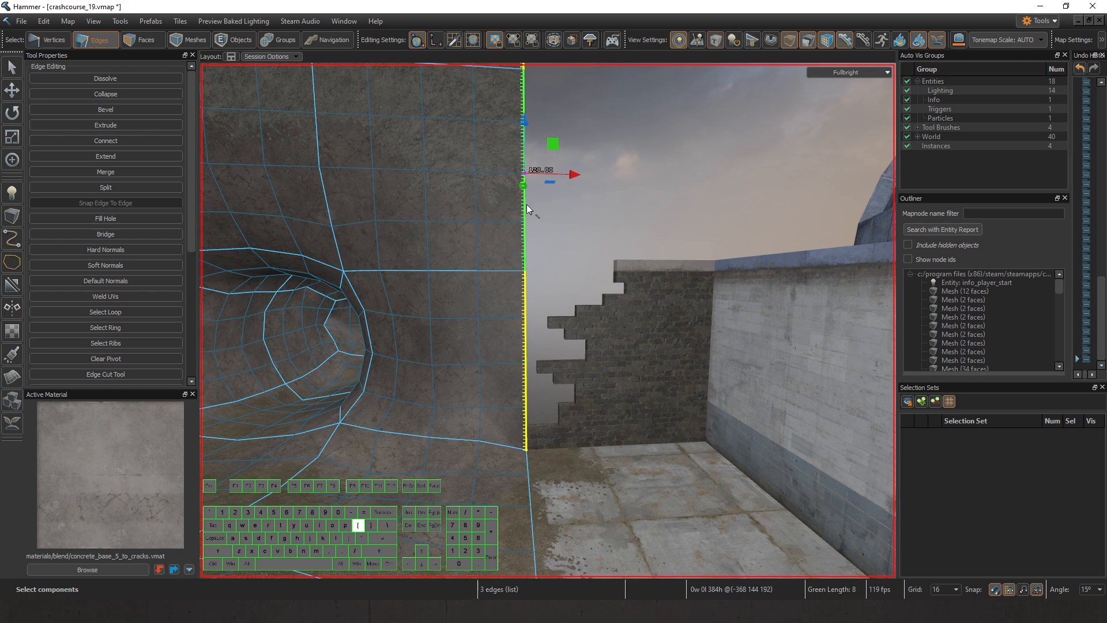
left_click_drag(550, 174, 717, 170, "shift")
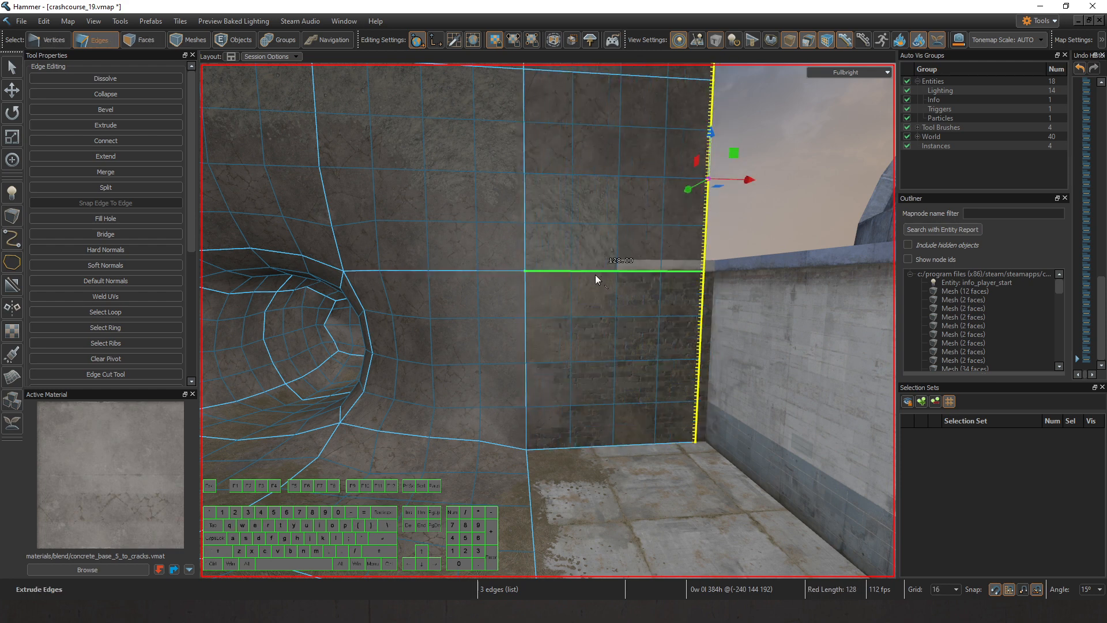
Move the brick wall together with its concrete cap 8 units out in front of the extruded rock surface, using a grid of 8
key("w")
right_click_drag(595, 274, 548, 321)
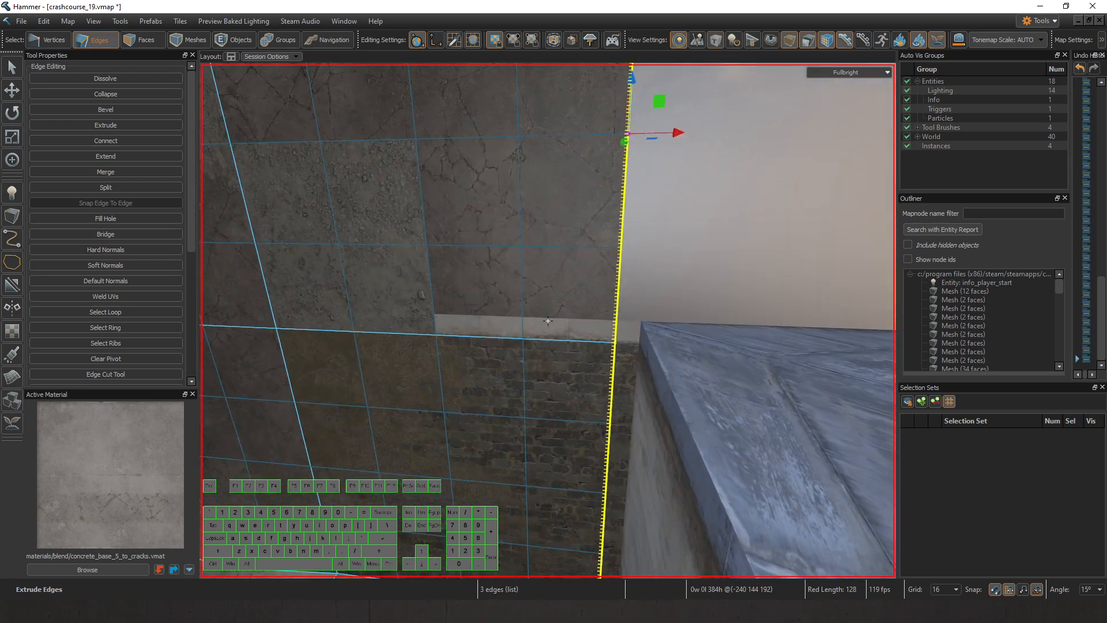
key("4")
left_click(630, 335)
key("3")
left_click_drag(628, 335, 614, 548)
double_click(620, 509)
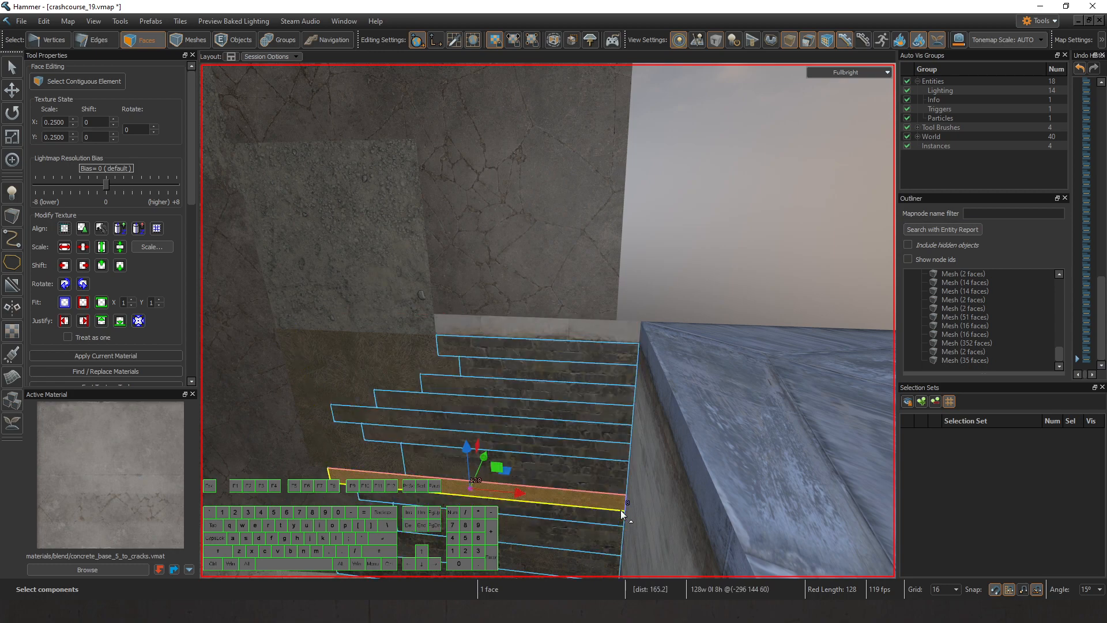
key("5")
right_click_drag(624, 351, 548, 320)
left_click(609, 289, "shift")
right_click_drag(607, 287, 547, 320)
mouse_move(522, 300)
left_mouse_down()
mouse_move(541, 307)
mouse_move(524, 306)
left_mouse_up()
key("[")
left_click(625, 156)
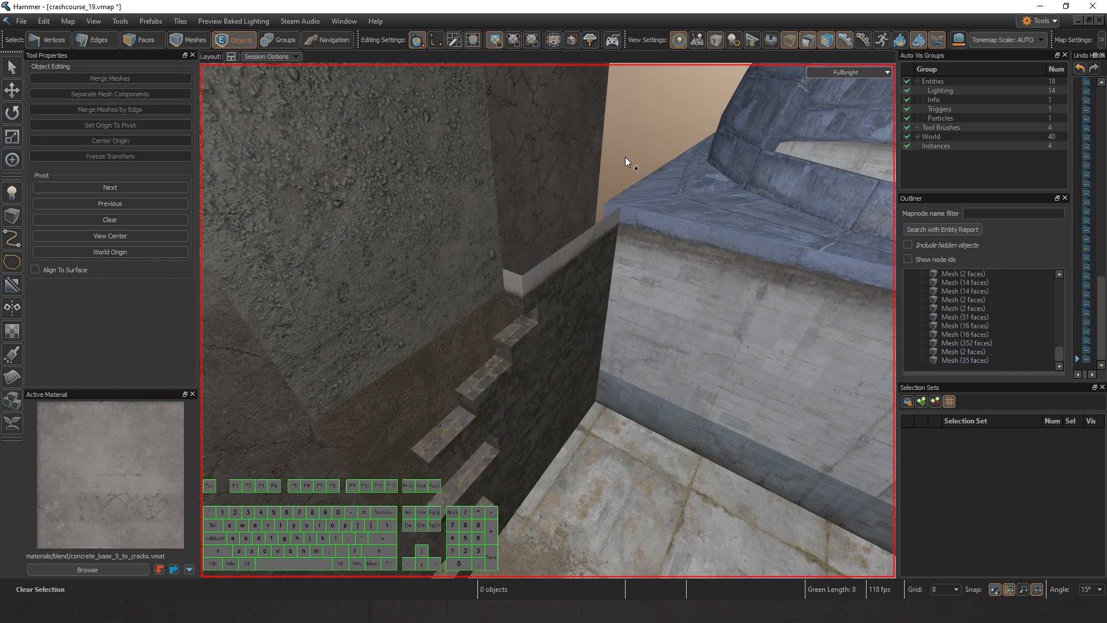
Apply the neighbouring rock face's grass_dirt_1a_to_concrete_base_5_cracks material to the lower extruded face behind the bricks
right_click_drag(625, 156, 547, 320)
key("3")
left_click(493, 249, "ctrl")
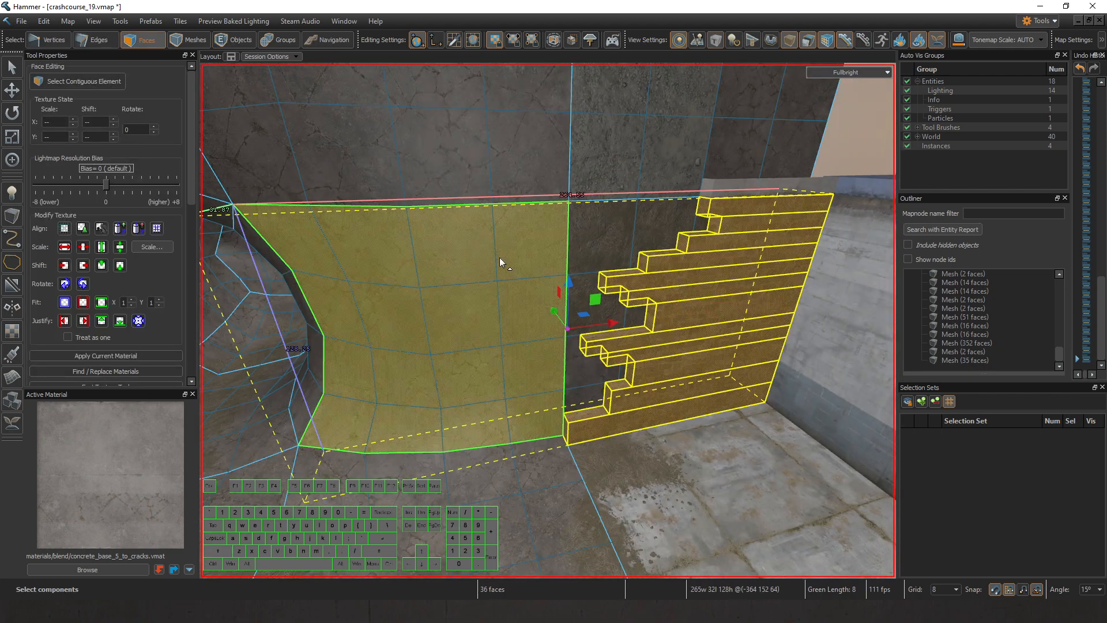
right_click(503, 262, "shift")
left_click(596, 244)
key("shift+t")
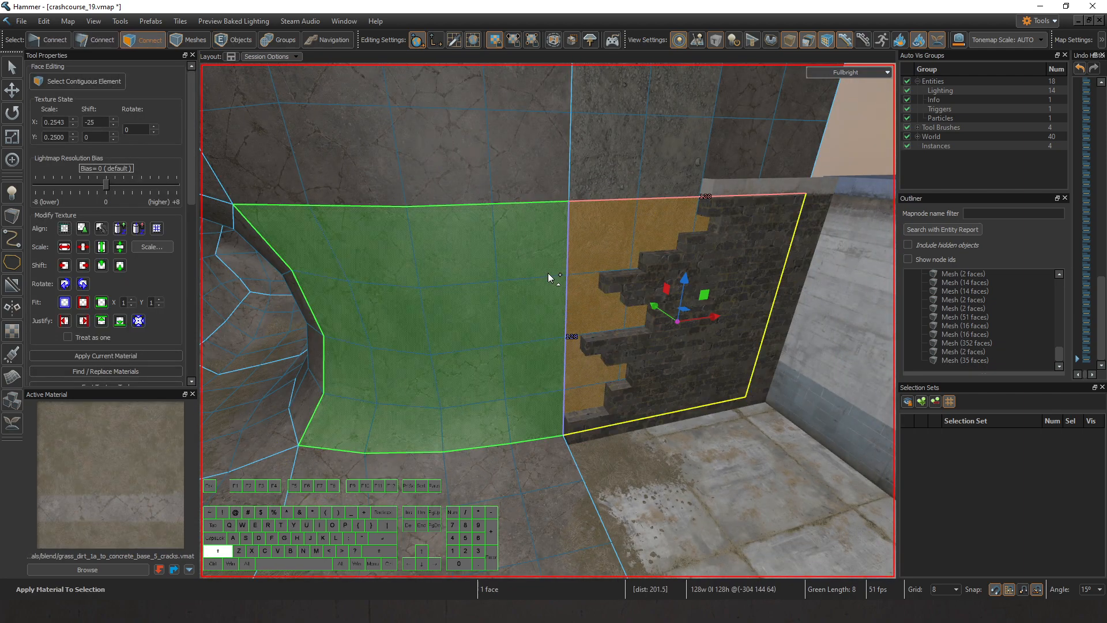
key("shift+v")
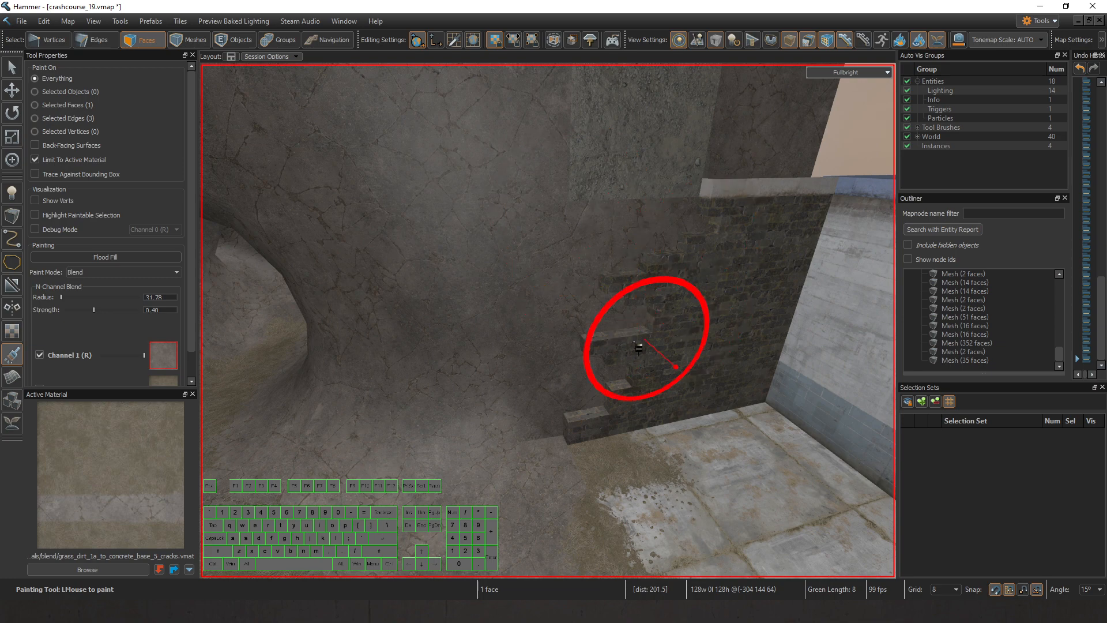
right_click_drag(588, 180, 547, 321)
Apply the concrete_base_5_cracks_to_dirt material to the extruded rock face above the brick wall
key("shift+s")
left_click(579, 232)
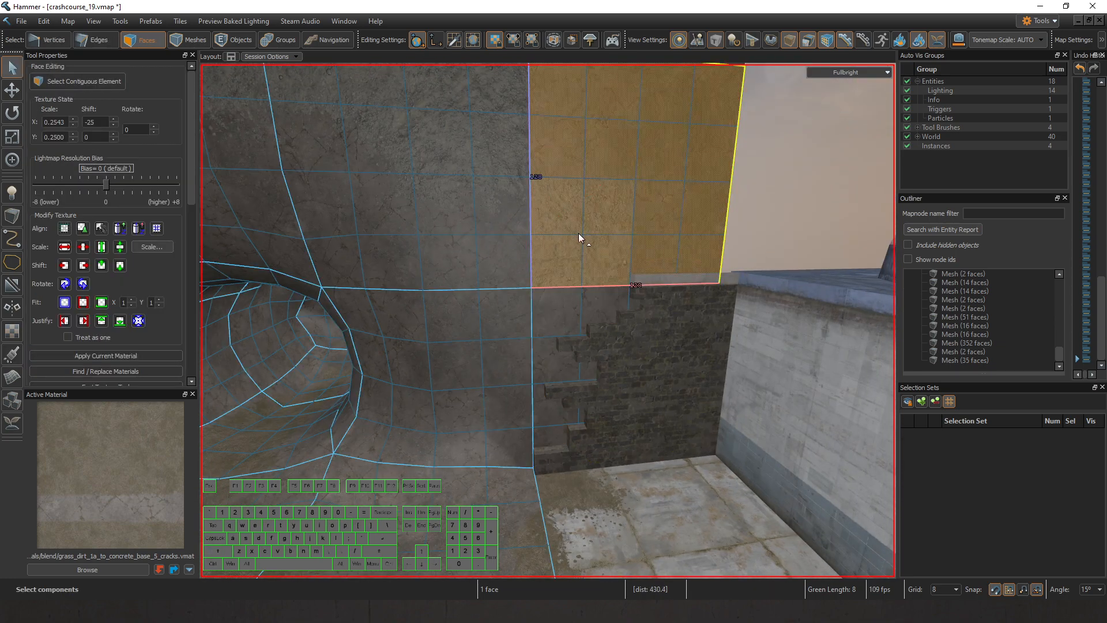
right_click(551, 315, "shift")
key("shift+t")
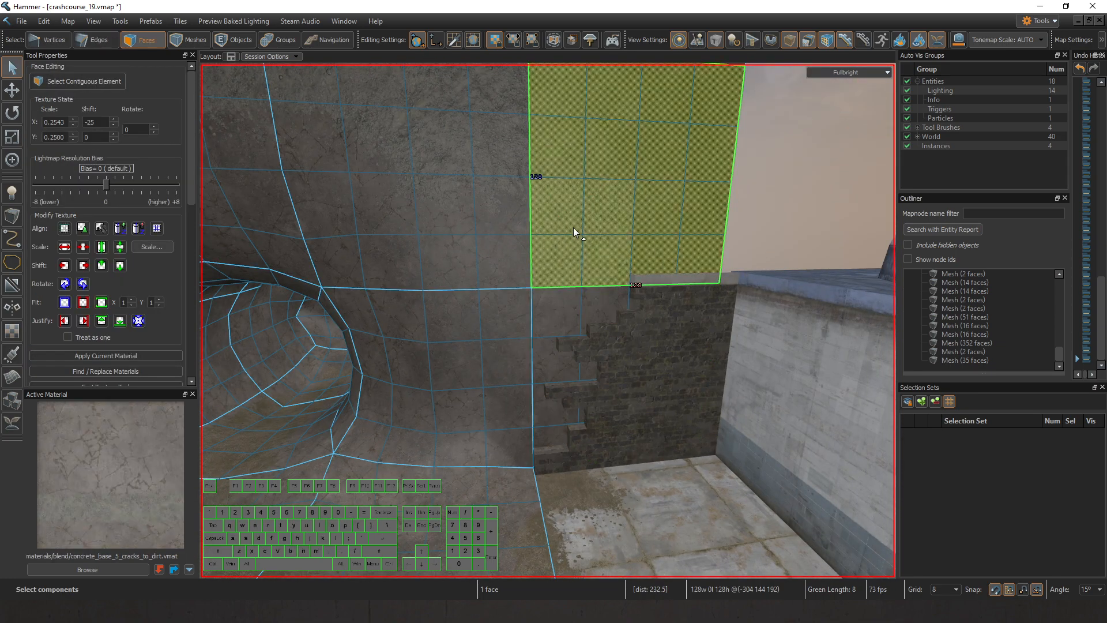
Paint the material blend on the upper extruded rock face so it matches the adjoining rock, at radius 31.78 and strength 0.40
key("shift+v")
key("ctrl")
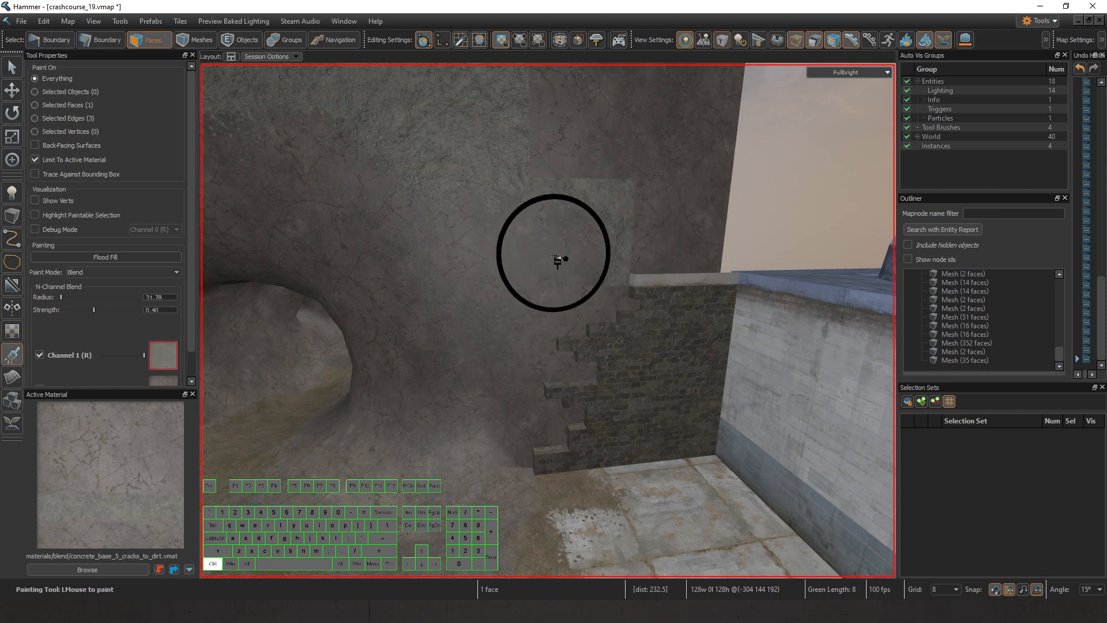
mouse_move(599, 243)
left_mouse_down("ctrl")
mouse_move(585, 277)
mouse_move(581, 237)
left_mouse_up("ctrl")
mouse_move(536, 151)
left_mouse_down()
mouse_move(554, 107)
mouse_move(626, 104)
left_mouse_up()
right_click_drag(625, 104, 546, 316)
left_click_drag(608, 195, 724, 145)
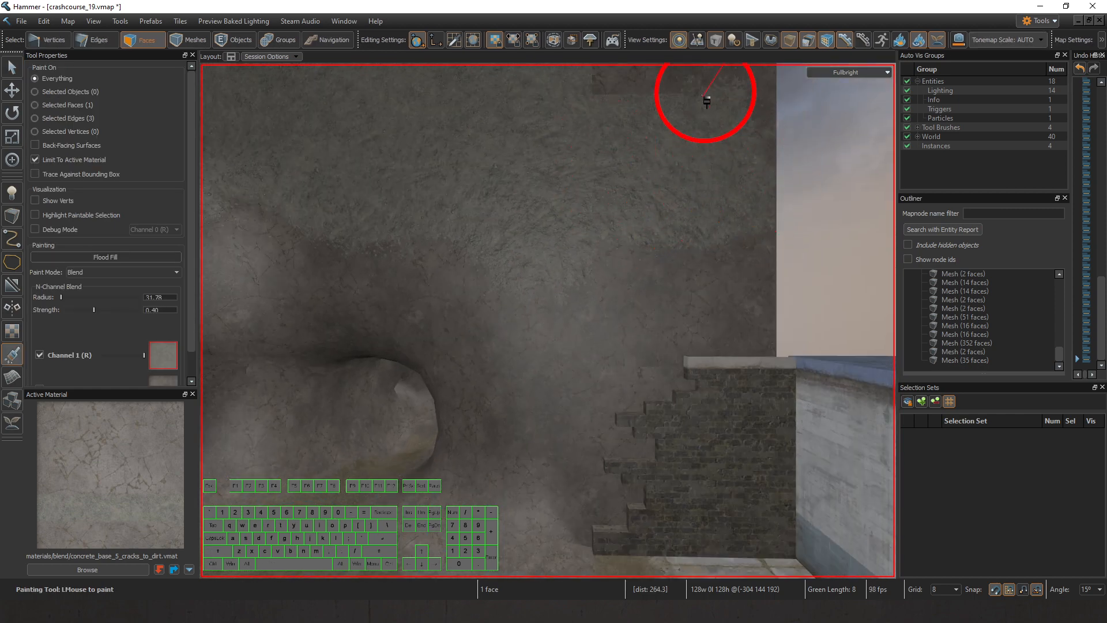
scroll(664, 215, "down", 3)
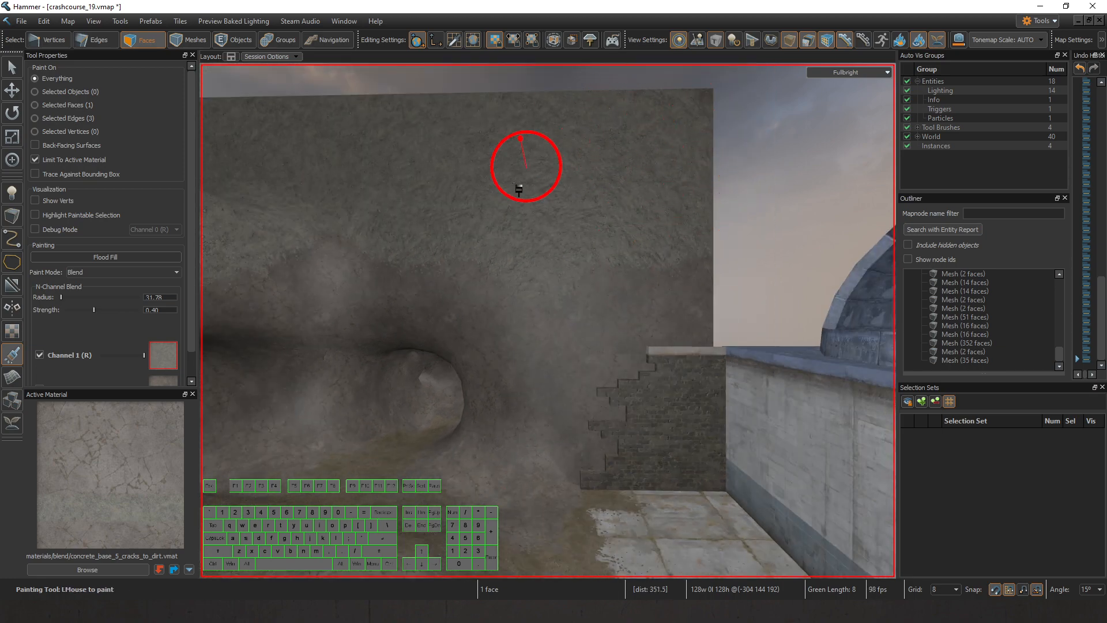
right_click_drag(387, 154, 547, 321)
key("shift+s")
Examine the corner where the broken brick wall meets the rock surface and the concrete building
key("5")
left_click(539, 195)
key("a")
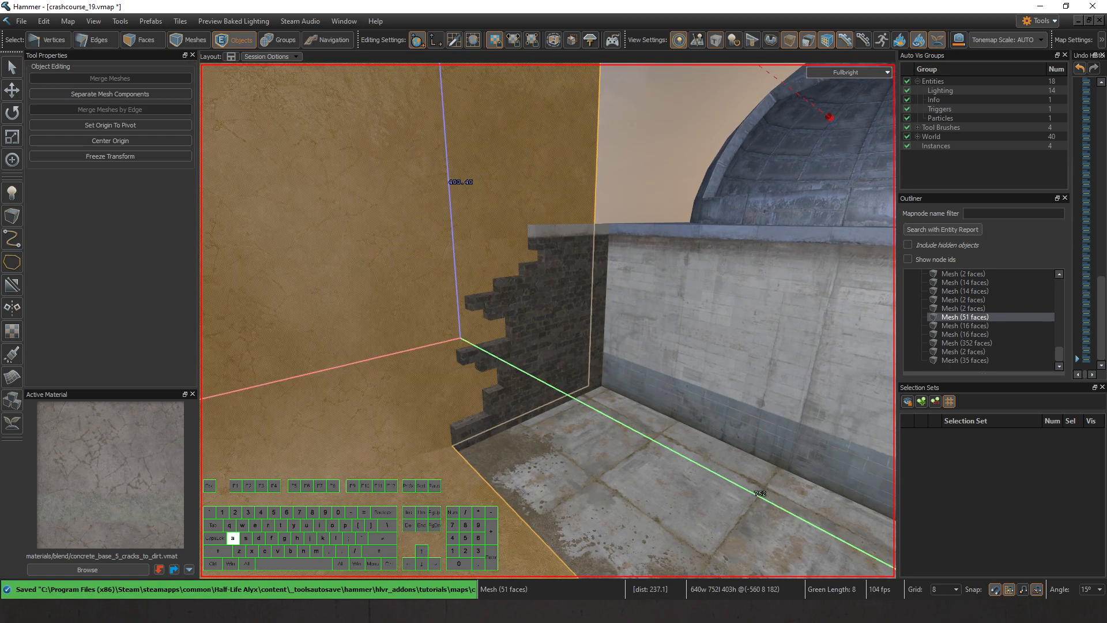
key("Escape")
key("a")
right_click_drag(656, 188, 547, 321)
key("d")
key("w")
right_click_drag(493, 368, 535, 414)
key("s")
key("d")
key("w")
Cut a jagged, stepped line through the lower concrete wall face beside the brick wall, from the floor to the face's upper edge
key("3")
left_click(601, 347)
key("d")
right_click_drag(598, 243, 548, 322)
left_click(577, 321)
key("w")
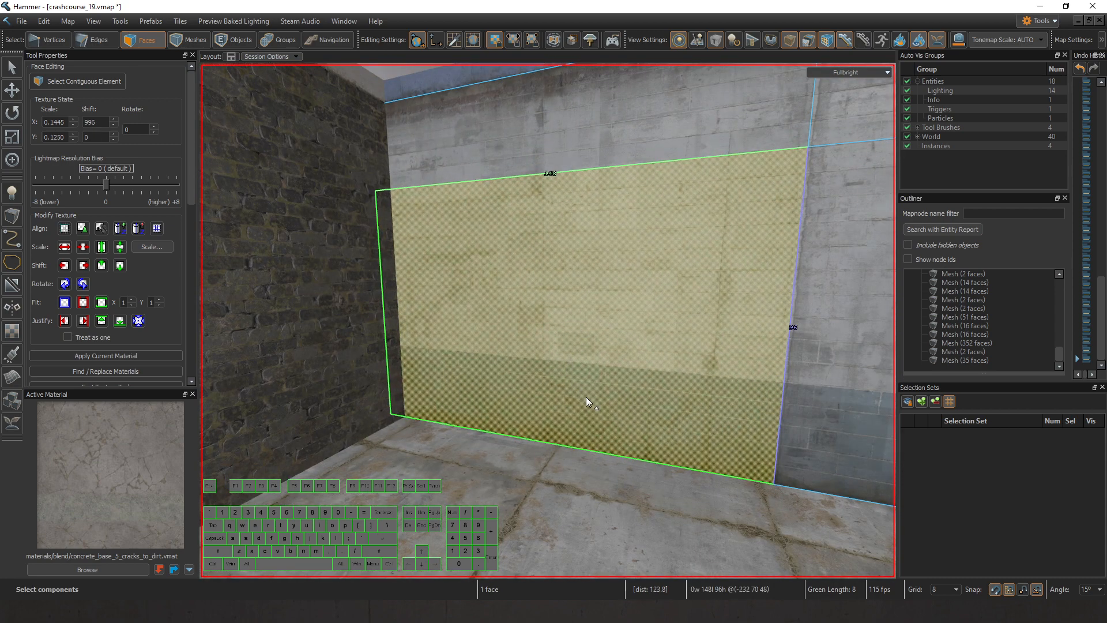
key("c")
left_click(581, 448)
left_click(582, 385)
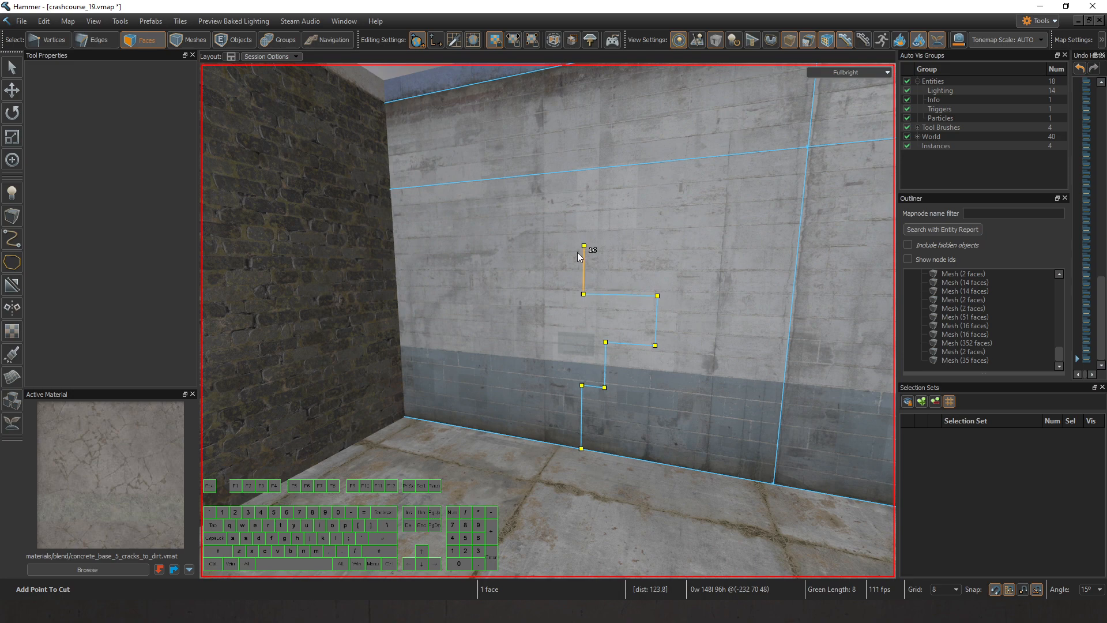
left_click(535, 211)
left_click(539, 176)
key("Return")
Try deleting the concrete wall section farther from the bricks along the stepped cut, and undo the deletion
left_click(661, 254)
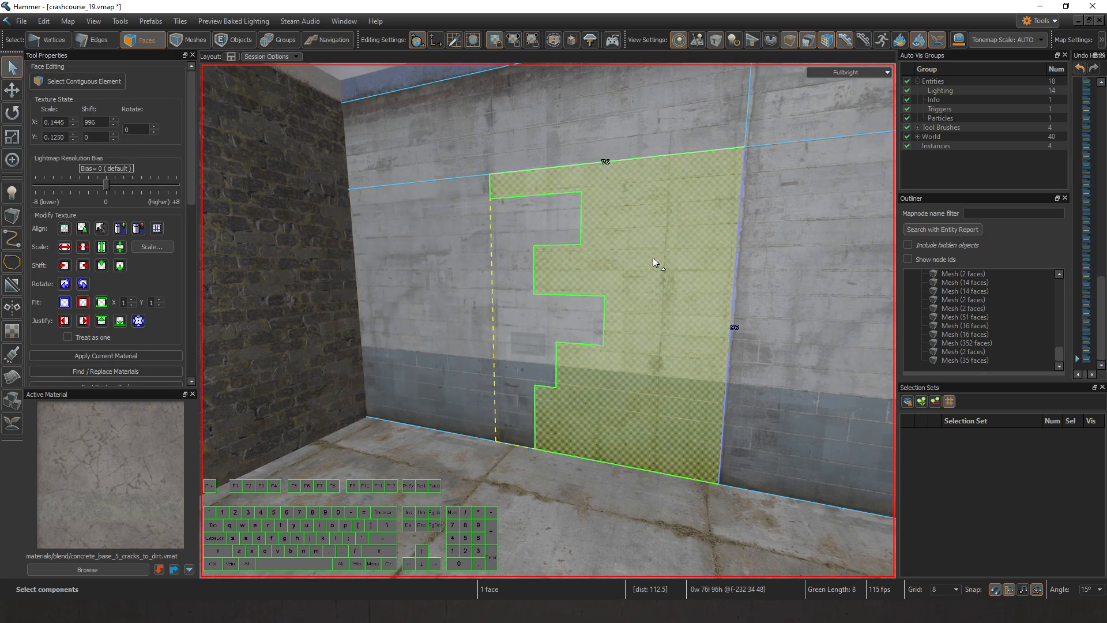
key("Delete")
key("ctrl+z")
Try extruding the cut concrete section, and undo both the extrusion and the stepped cut
right_click_drag(612, 299, 612, 300)
key("t")
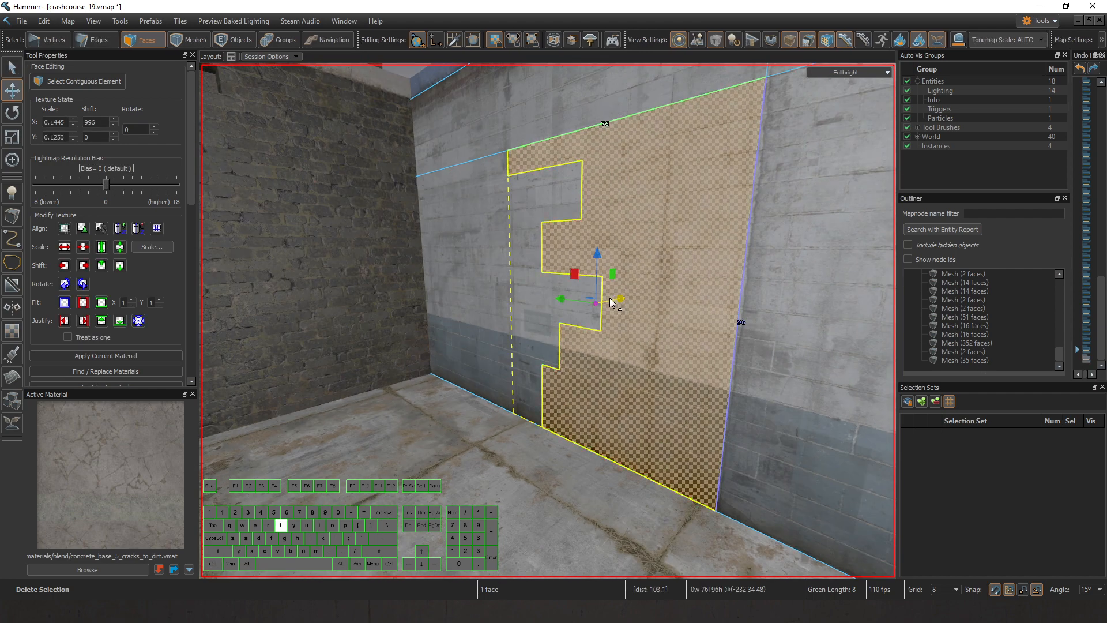
left_click_drag(610, 302, 614, 302, "shift")
key("ctrl+z")
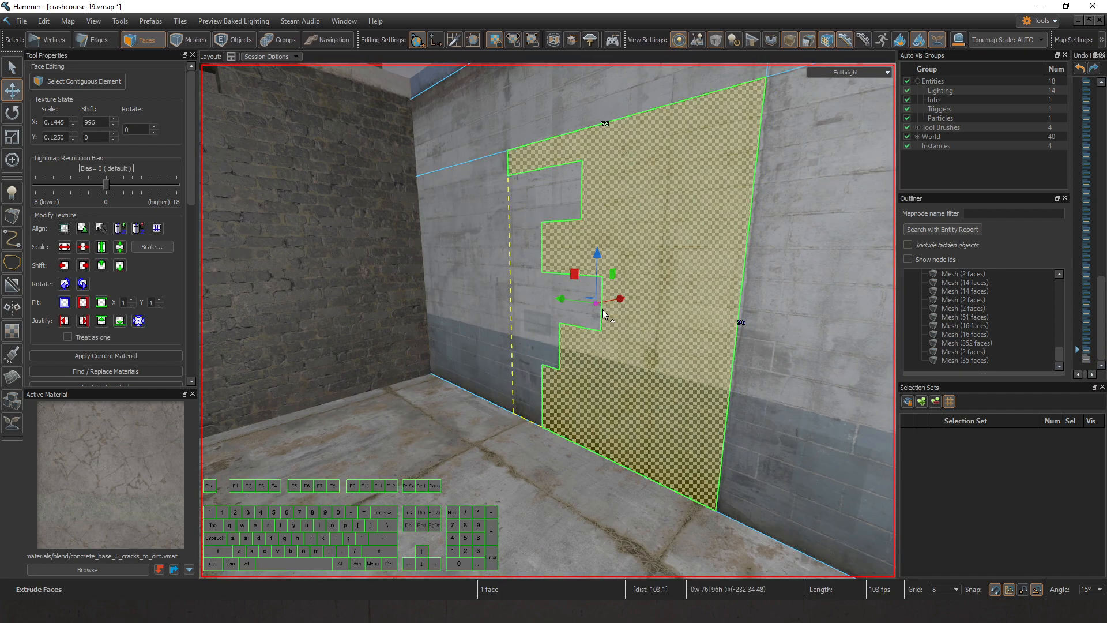
key("ctrl+z")
key("ctrl+z")
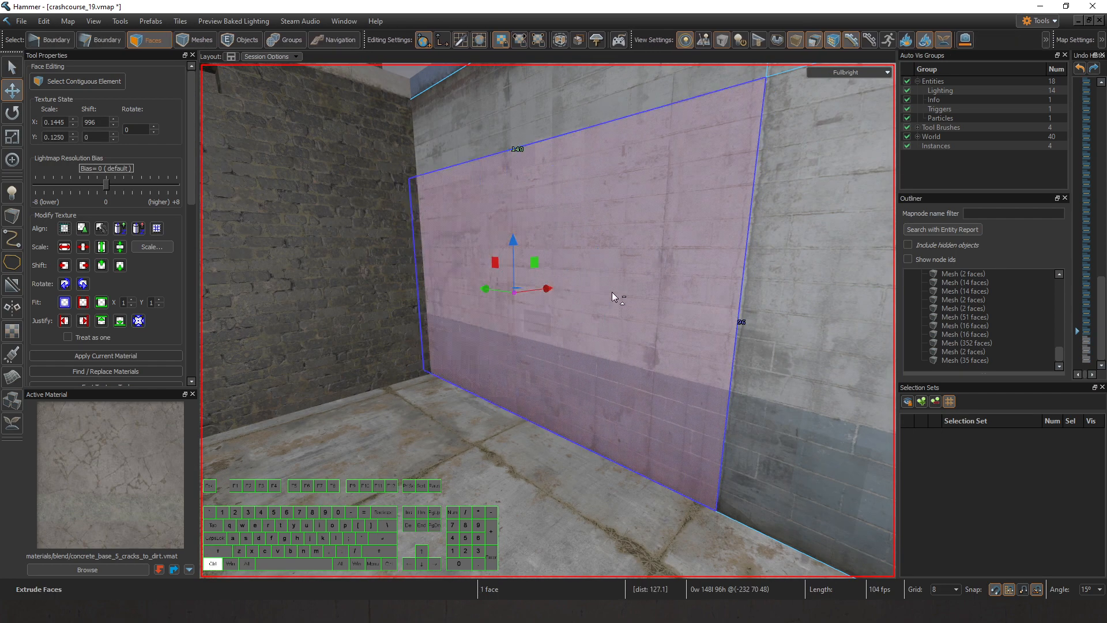
Clear the selection and examine the finished broken wall from close up and from across the courtyard
right_click_drag(580, 316, 557, 333)
key("a")
right_click_drag(622, 245, 623, 246)
key("5")
key("Escape")
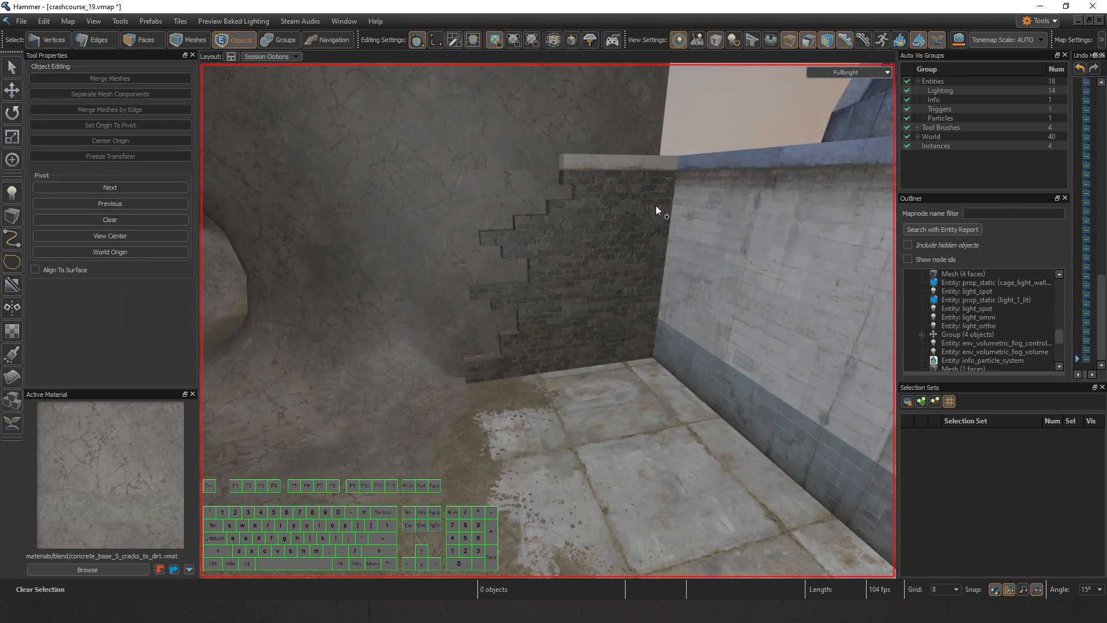
key("a")
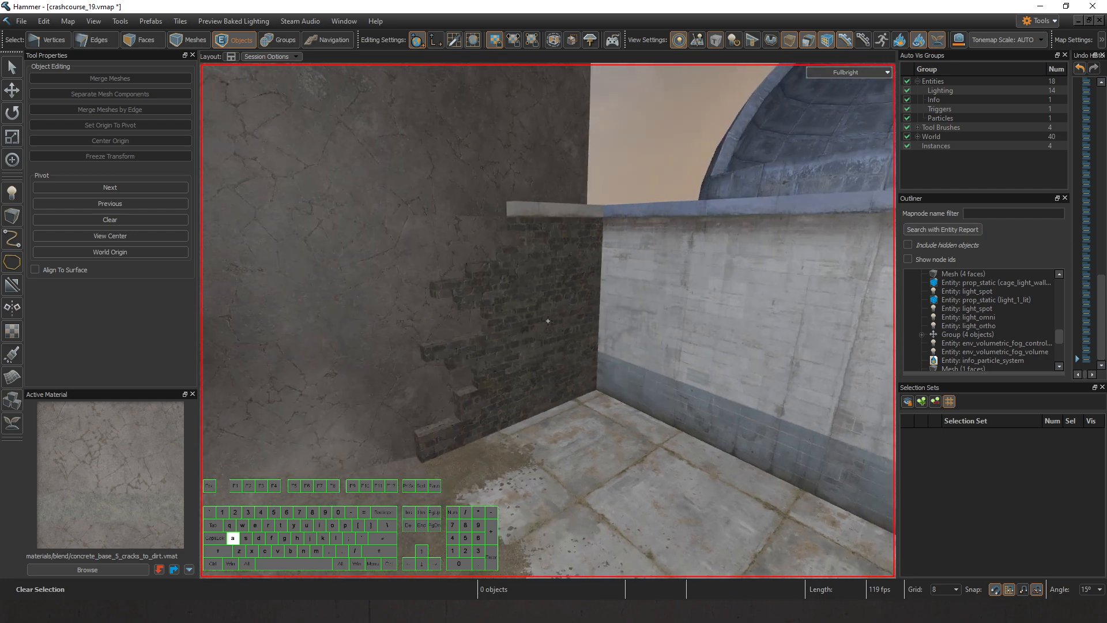
key("s")
key("d")
key("s")
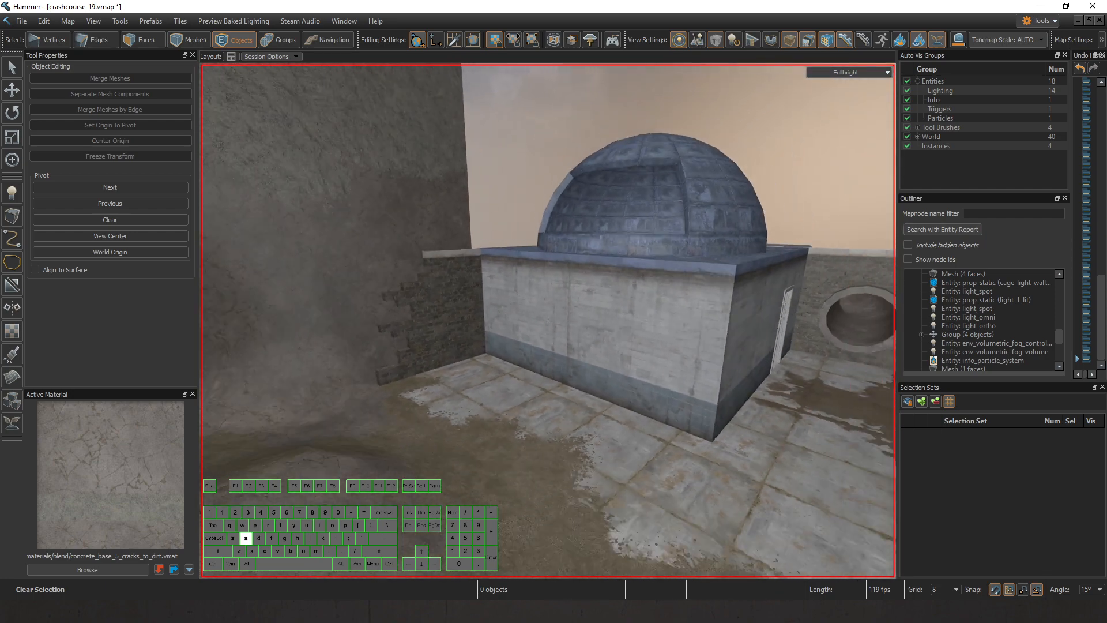